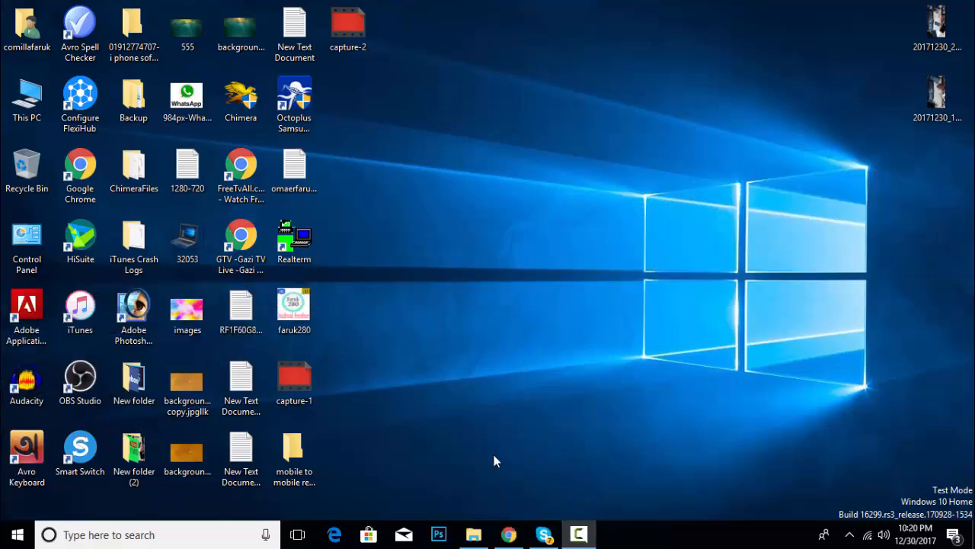
Switch to Chrome and download the Recuva 1.53.1087 installer from the FileHippo entry in the rcsetup153 search results
click(508, 535)
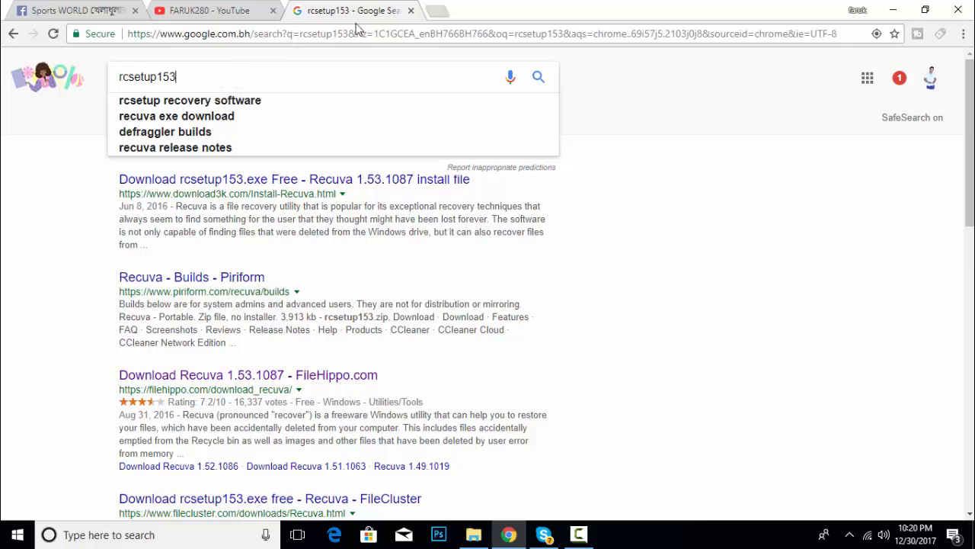
click(224, 10)
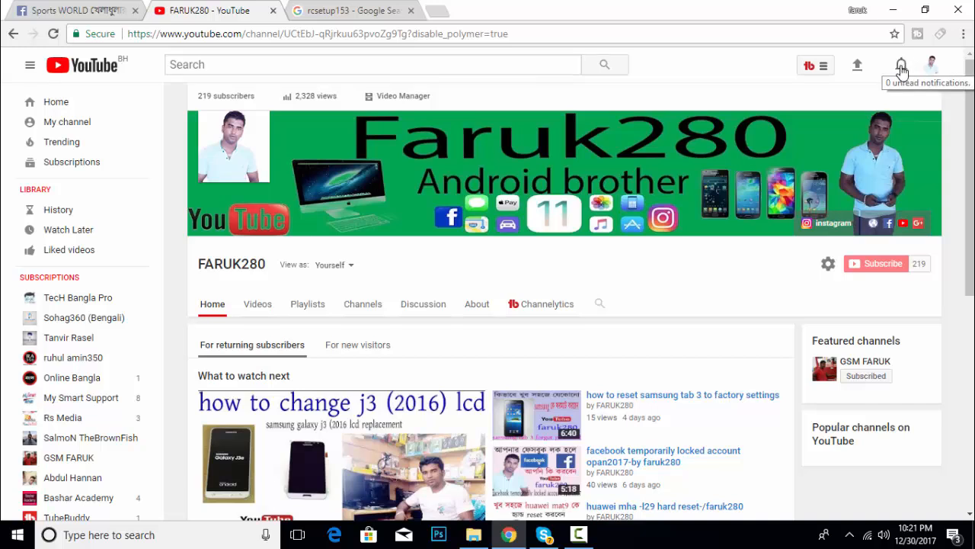
click(341, 8)
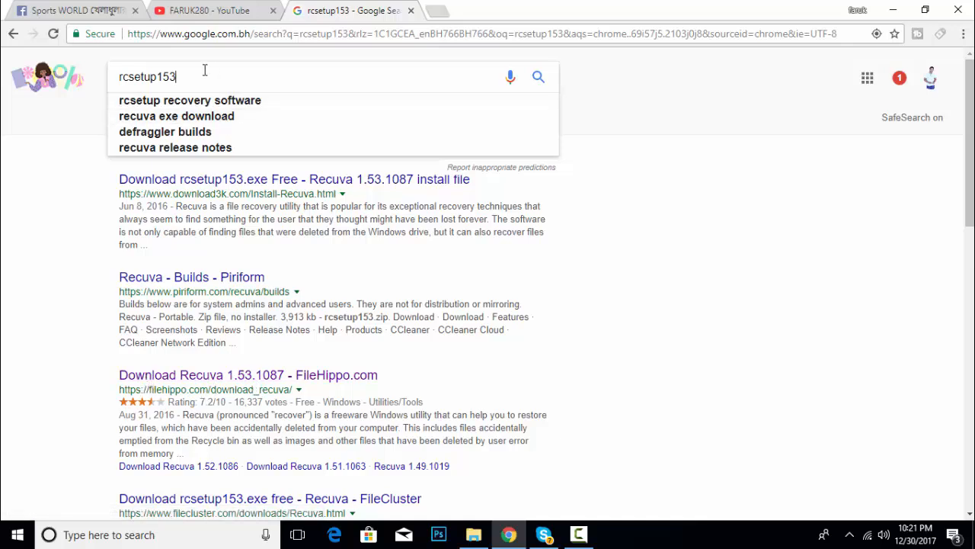
click(190, 381)
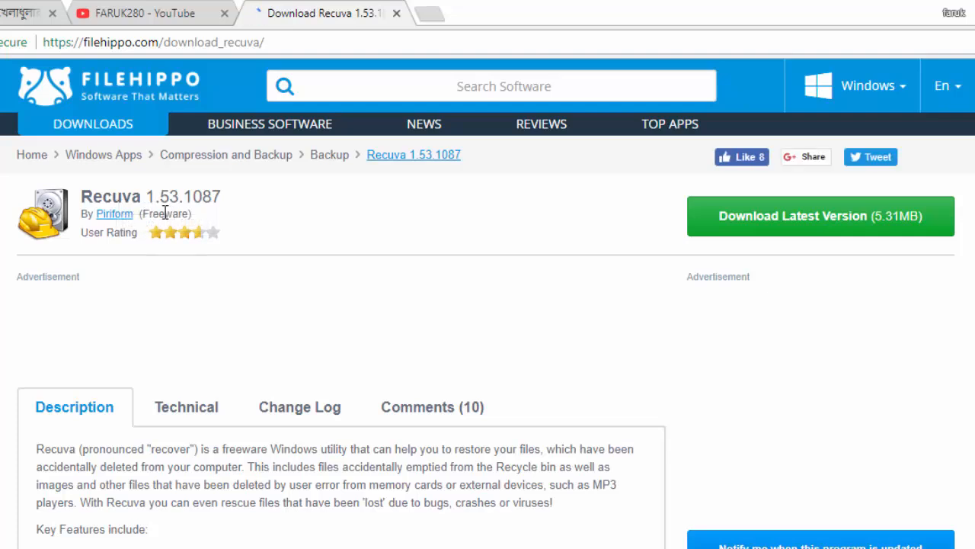
click(808, 220)
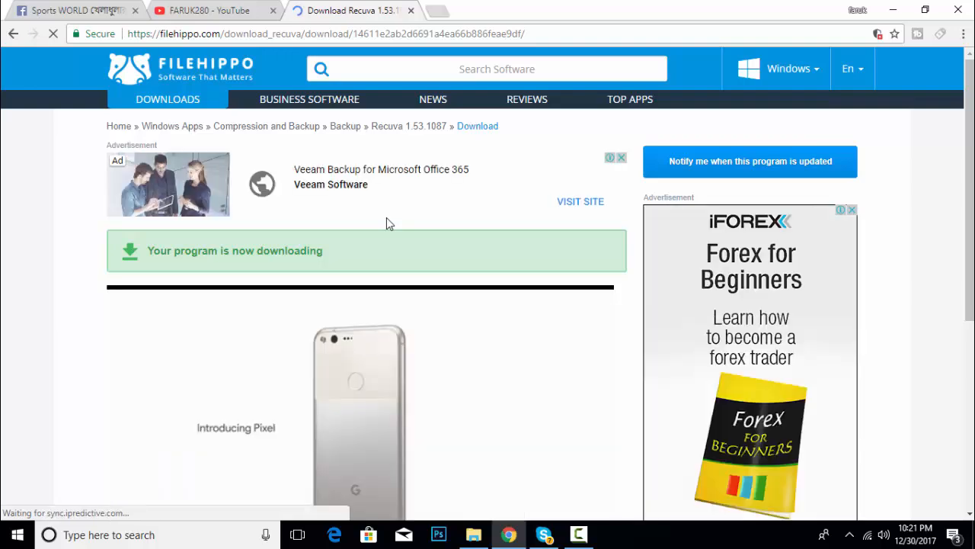
scroll(386, 217, down, 1)
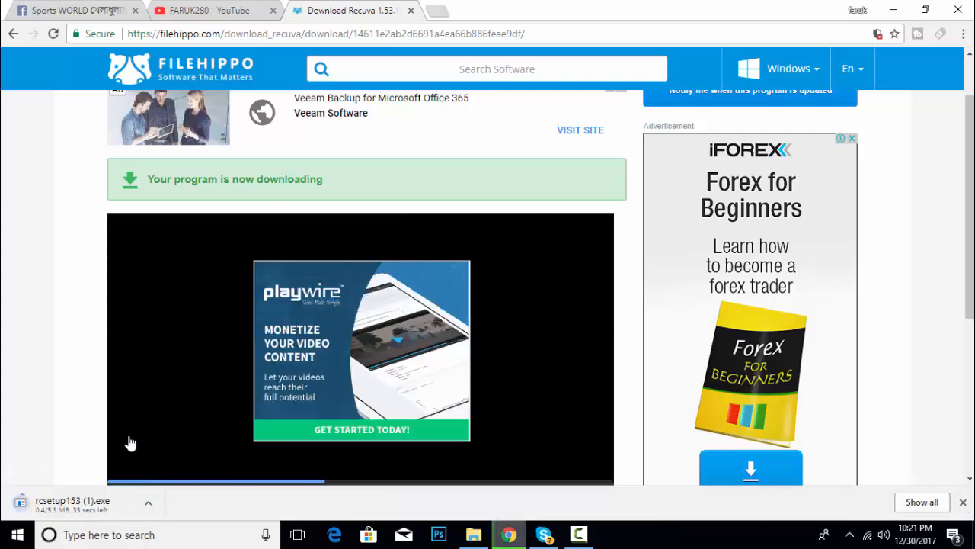
Check the installer's progress in the full download list and look through the Downloads folder and its Compressed subfolder
click(931, 504)
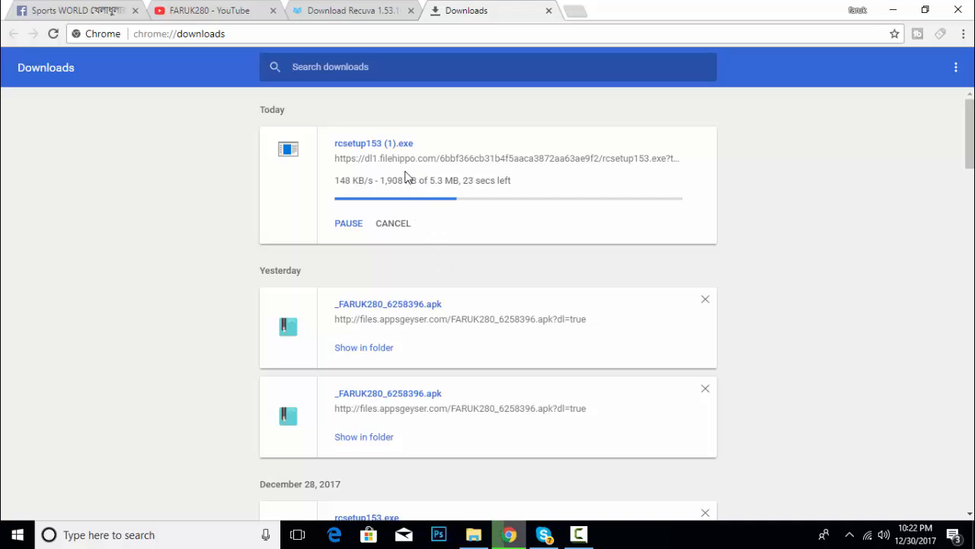
scroll(402, 439, down, 1)
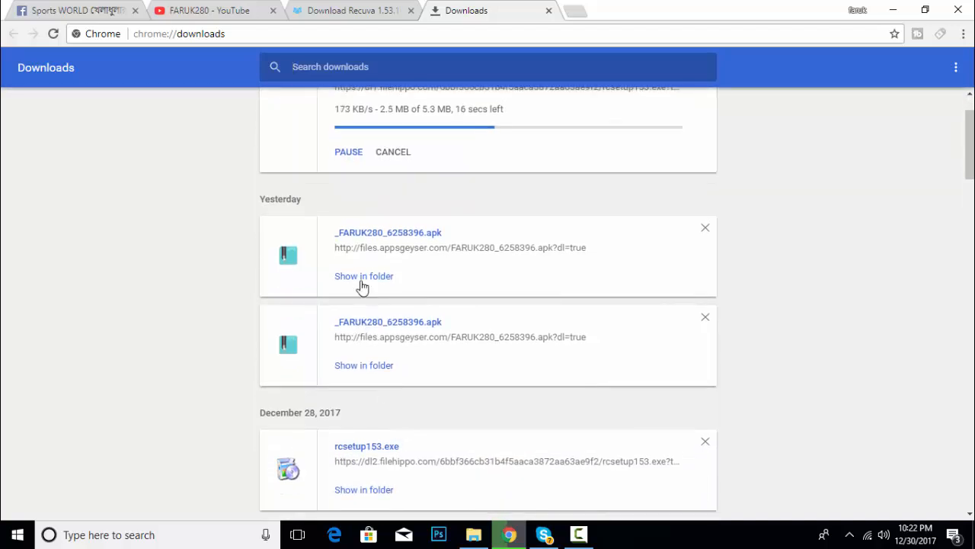
click(363, 282)
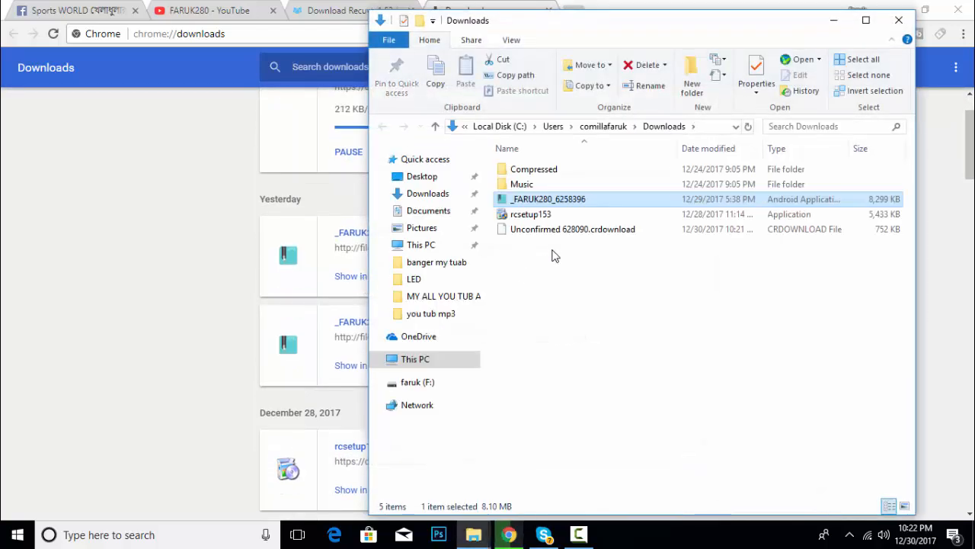
double_click(537, 170)
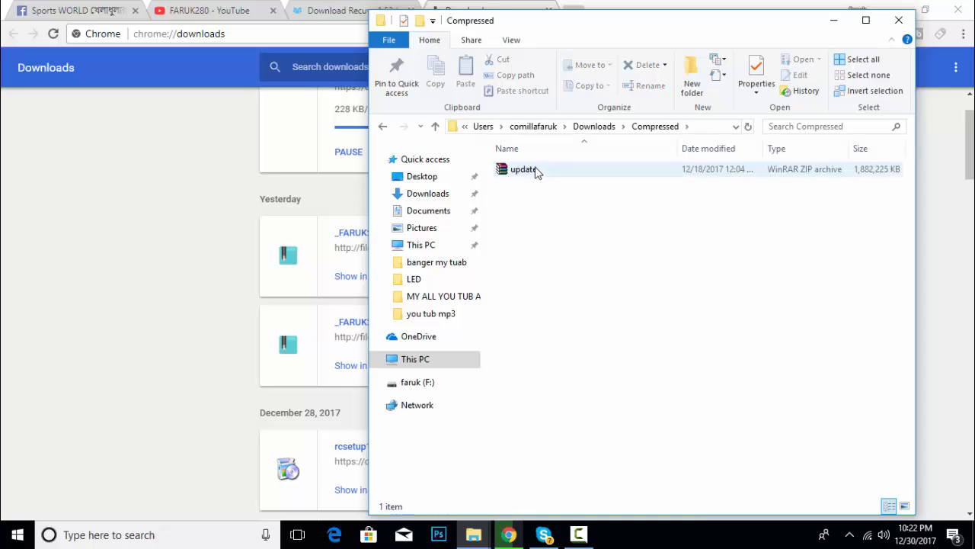
click(381, 128)
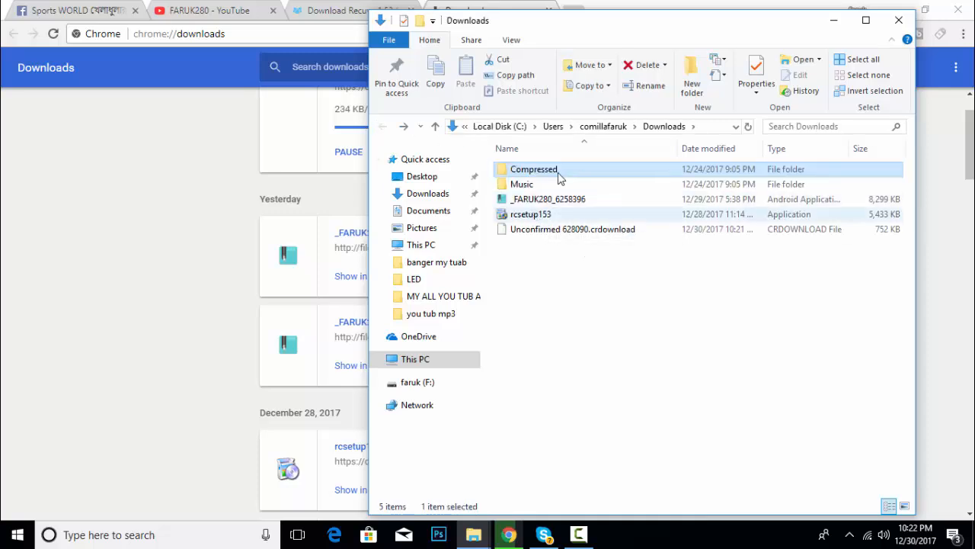
drag(561, 34, 637, 84)
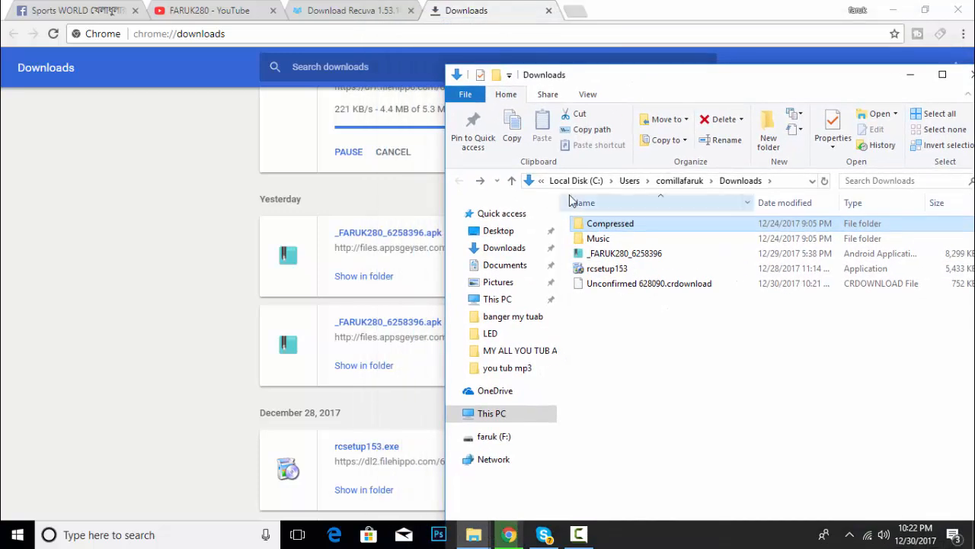
scroll(343, 178, up, 1)
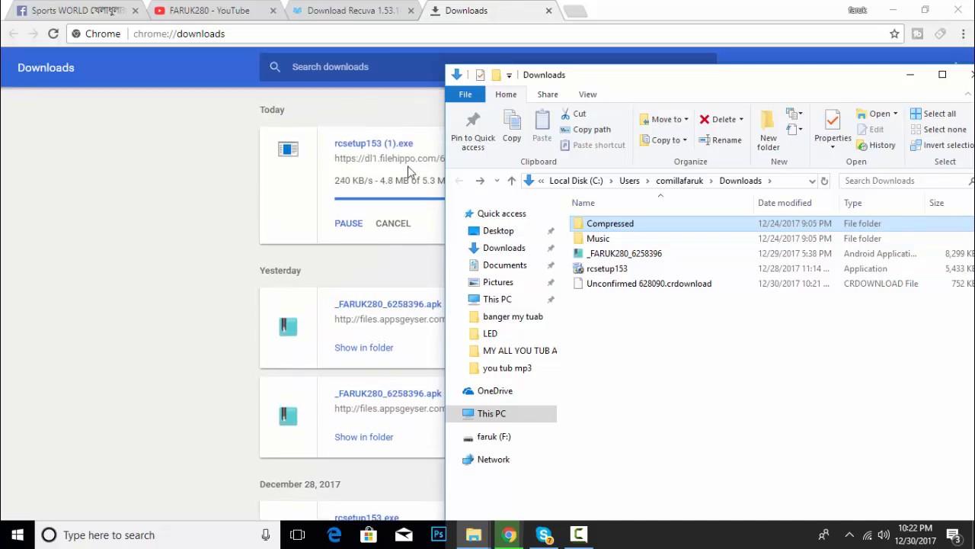
click(910, 78)
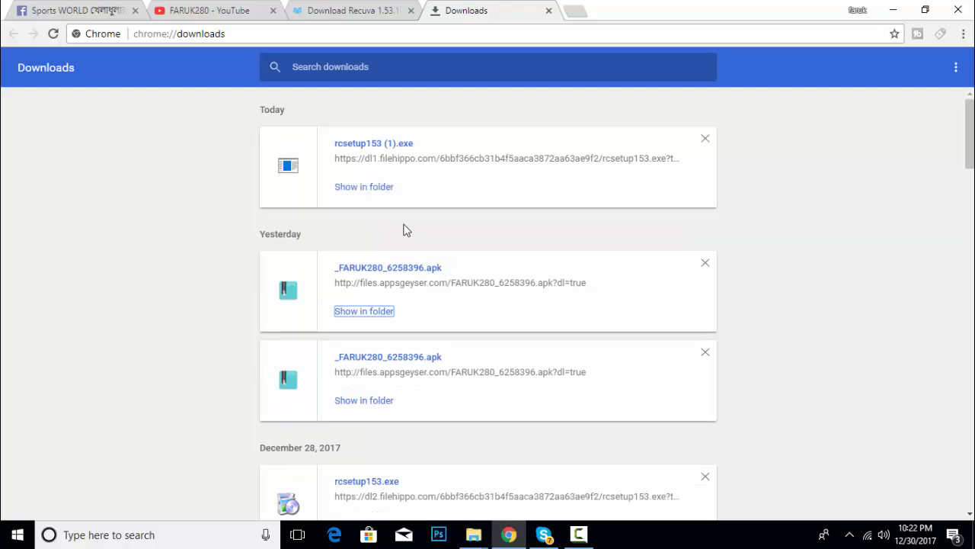
Run rcsetup153 as administrator from the Downloads folder and install Recuva v1.53 with the preset options
click(367, 195)
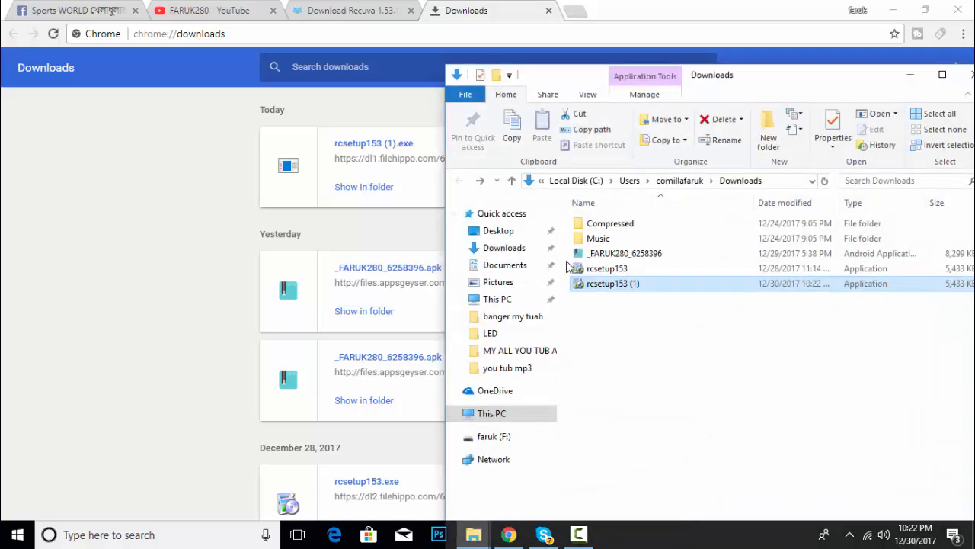
click(613, 272)
right_click(614, 273)
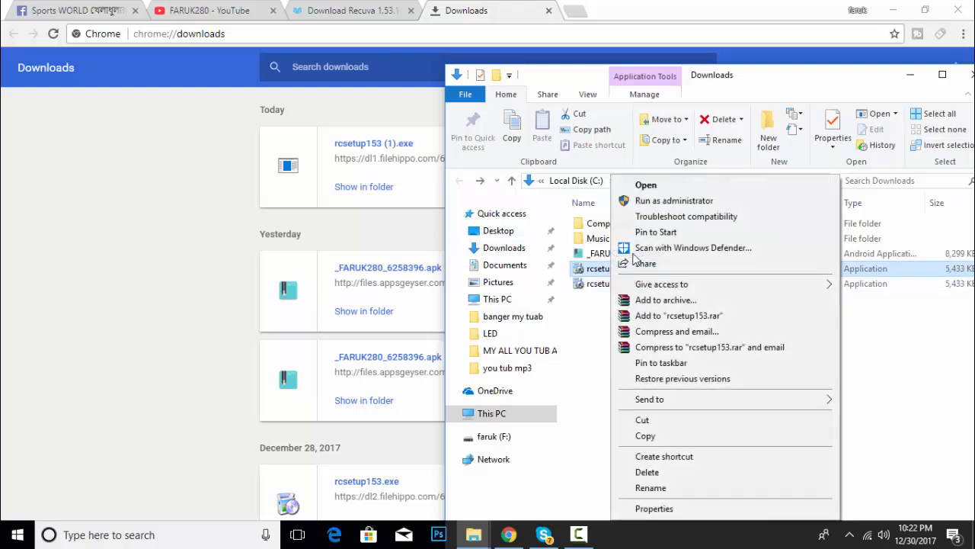
click(659, 201)
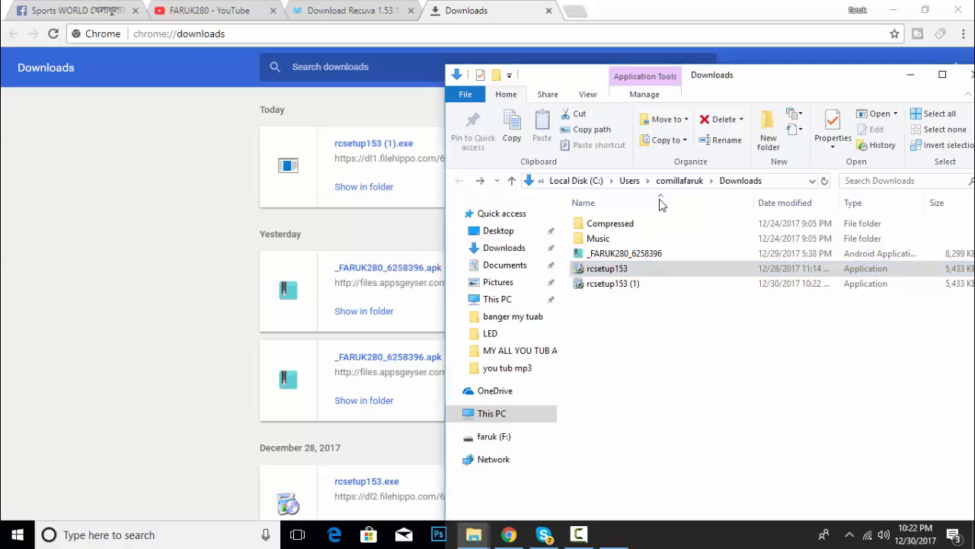
click(912, 80)
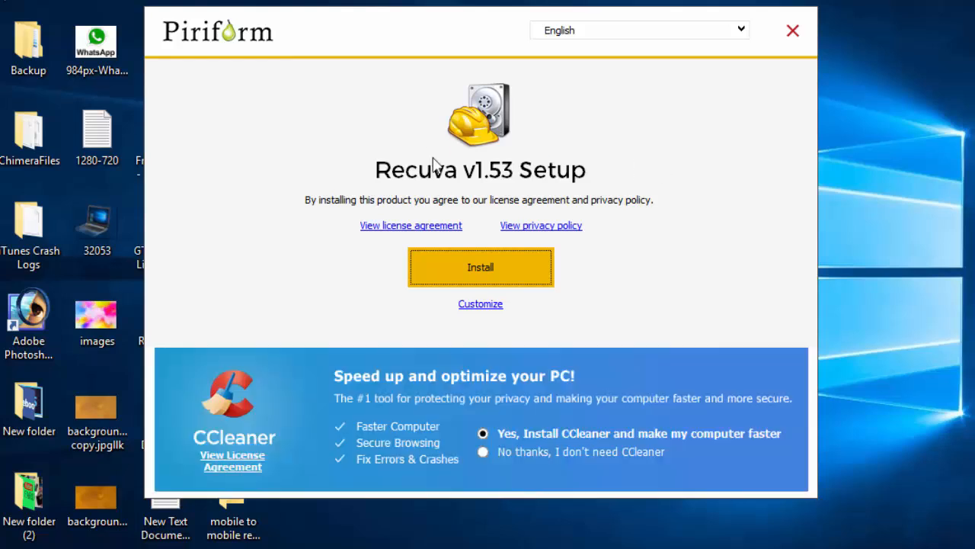
click(493, 268)
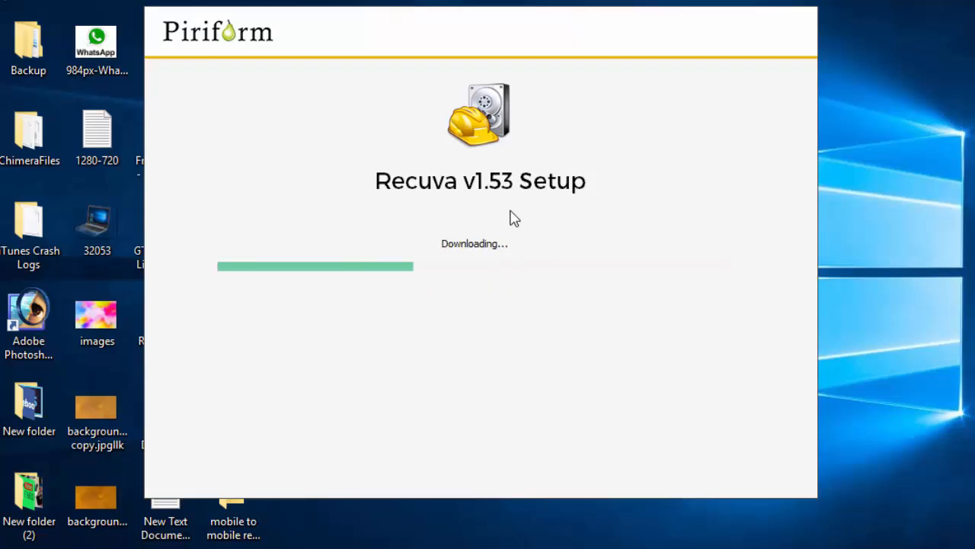
drag(470, 39, 566, 19)
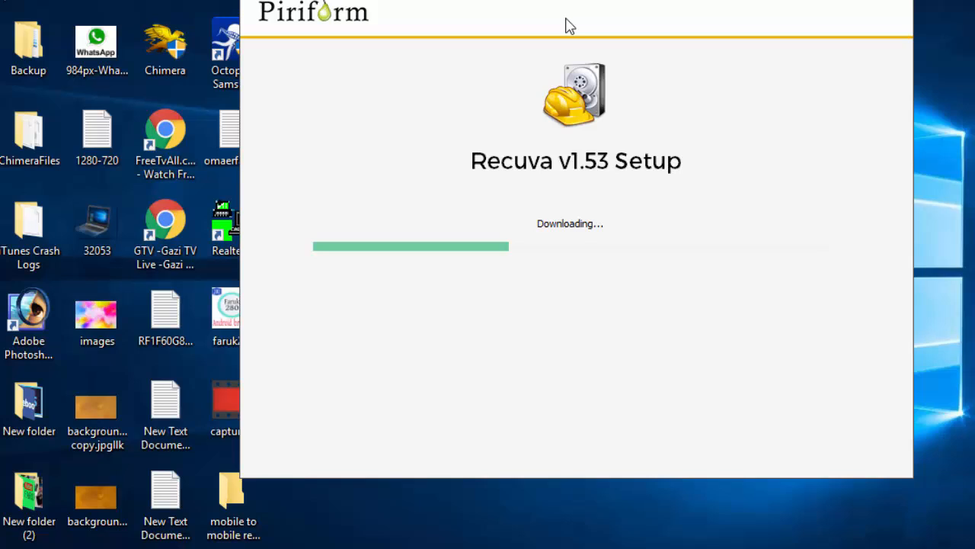
drag(510, 26, 576, 49)
right_click(578, 3)
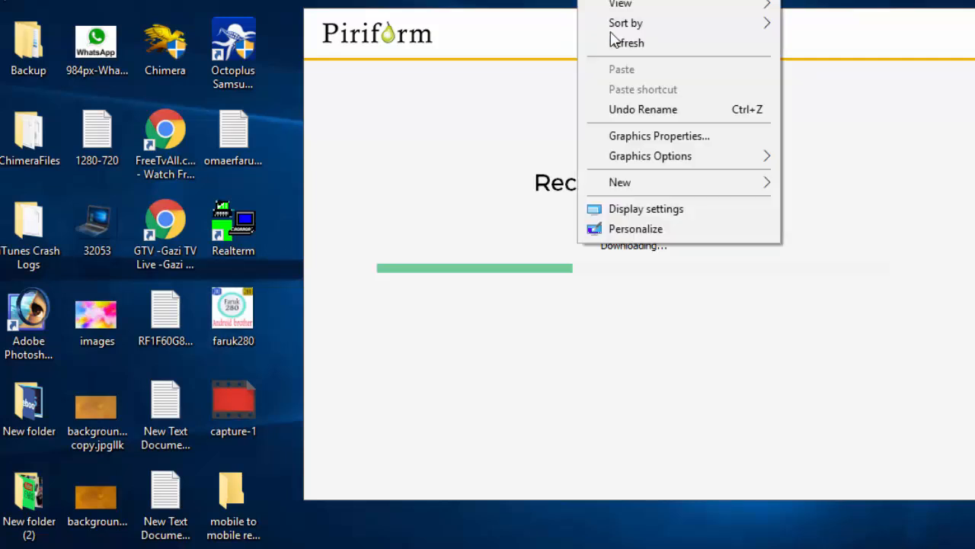
click(621, 39)
right_click(587, 2)
click(631, 22)
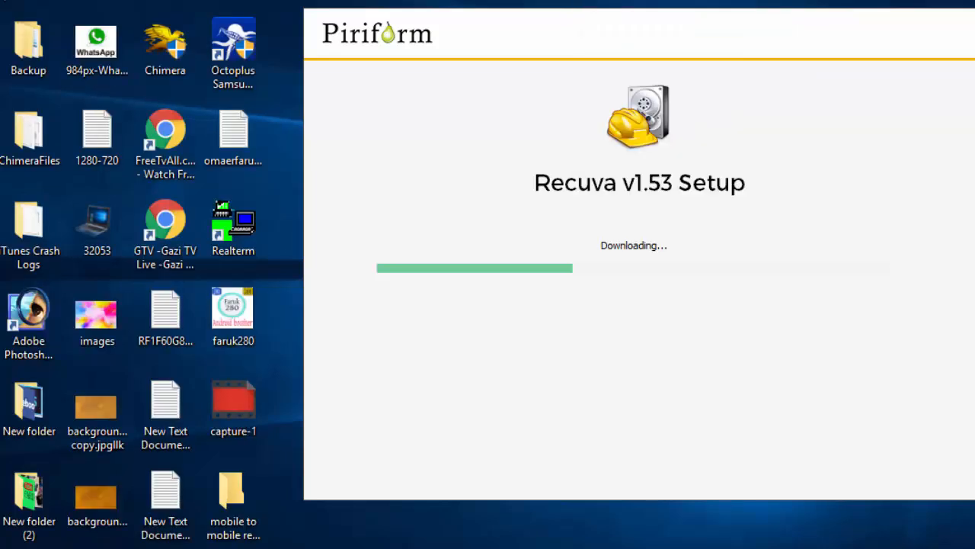
right_click(596, 2)
click(632, 9)
click(618, 17)
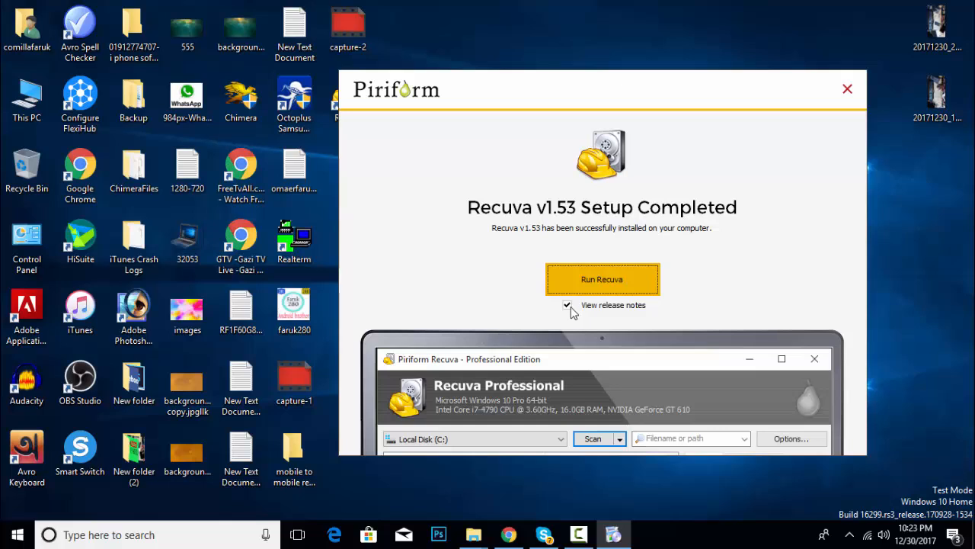
Turn off viewing the release notes in the completed Recuva setup, and open the F: drive from This PC
click(570, 307)
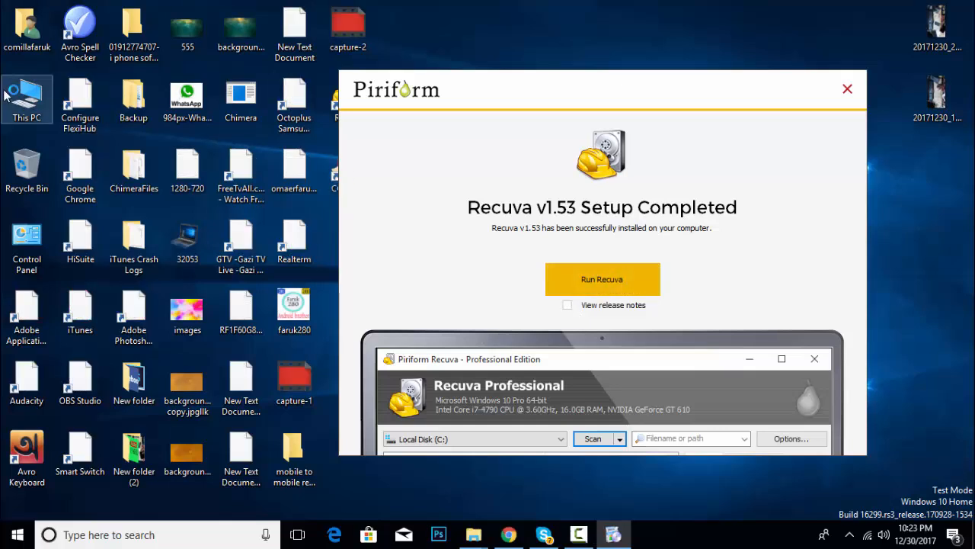
double_click(39, 105)
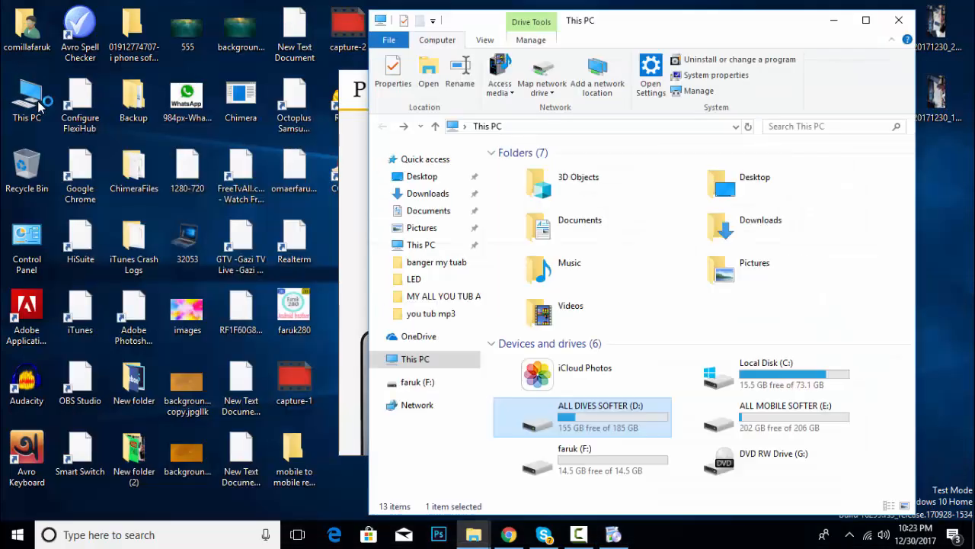
click(866, 21)
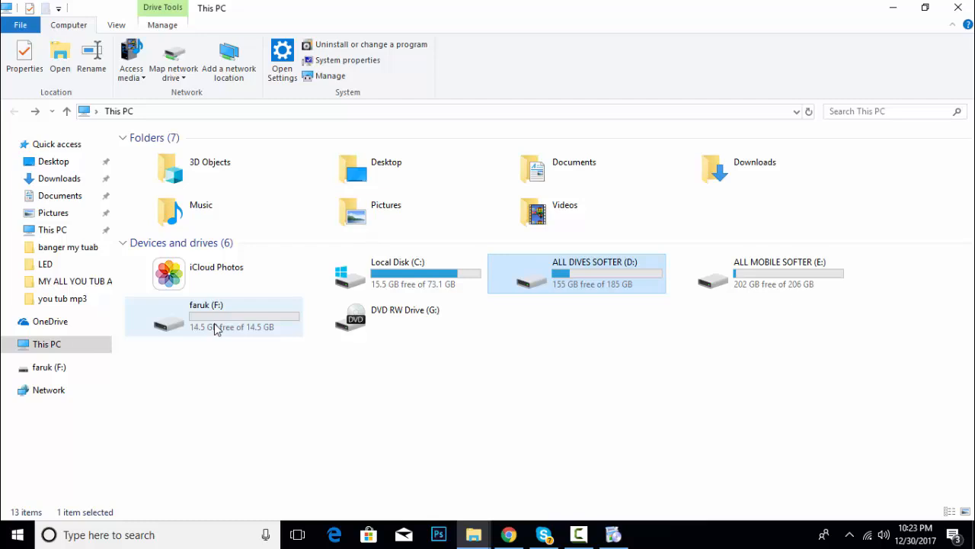
double_click(216, 328)
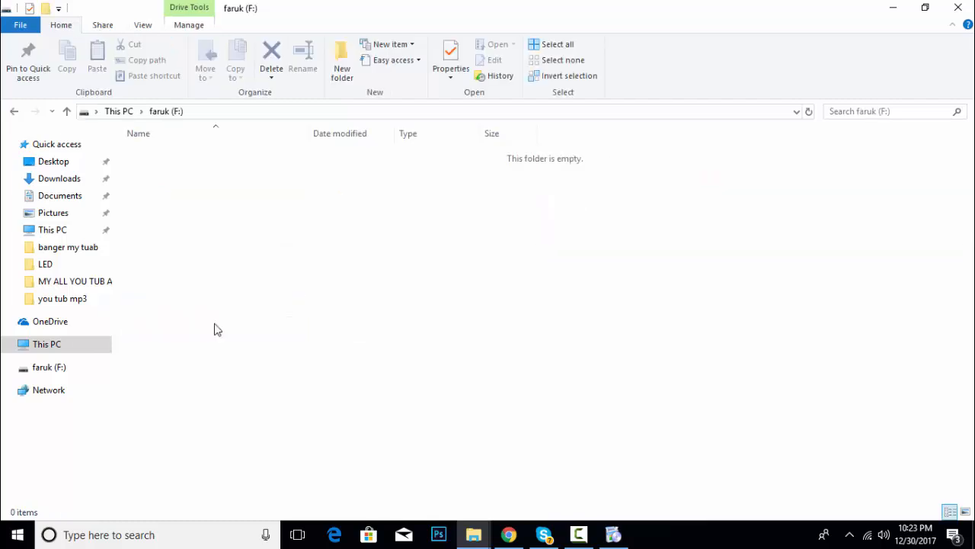
click(923, 8)
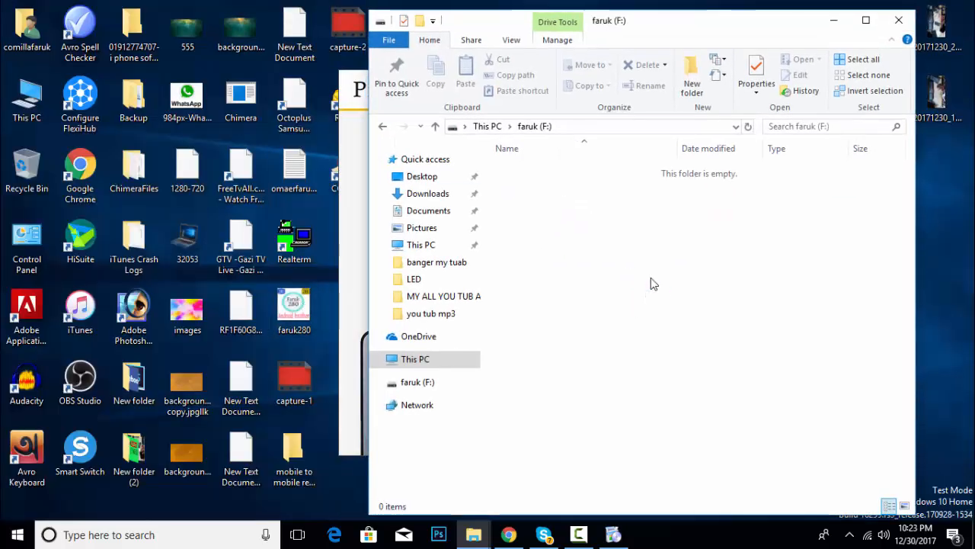
Paste the copied faruk280 PNG into the F: drive, view it as extra large icons, and close the folder
key(ctrl+v)
click(649, 243)
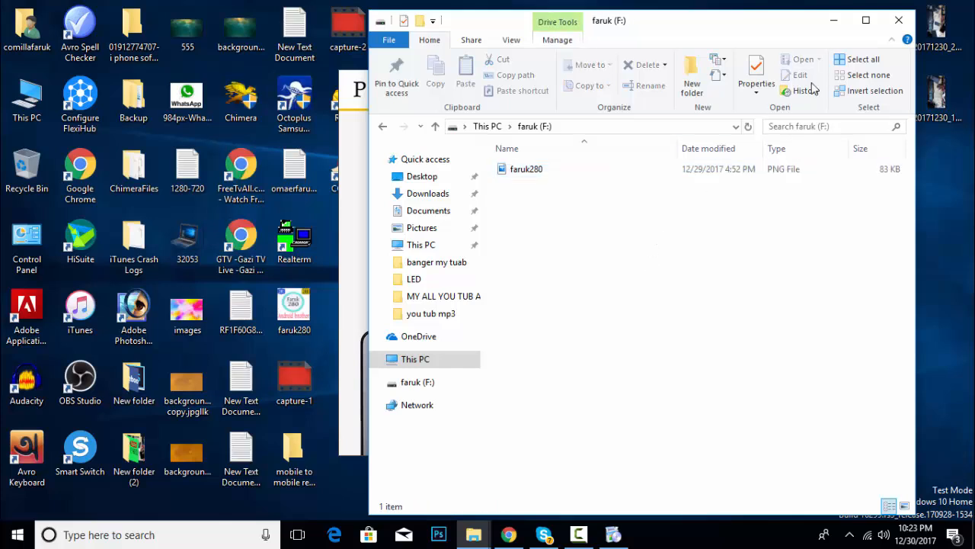
click(512, 42)
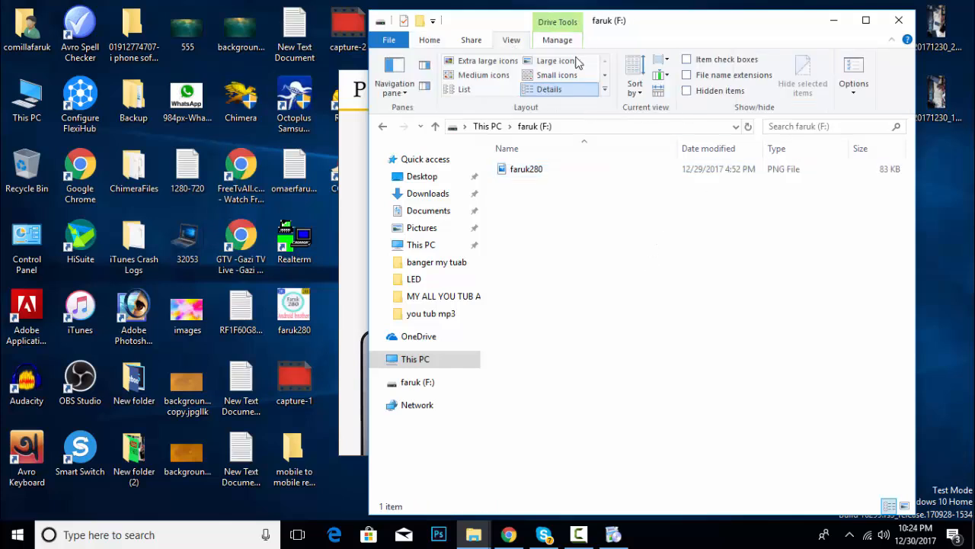
click(490, 61)
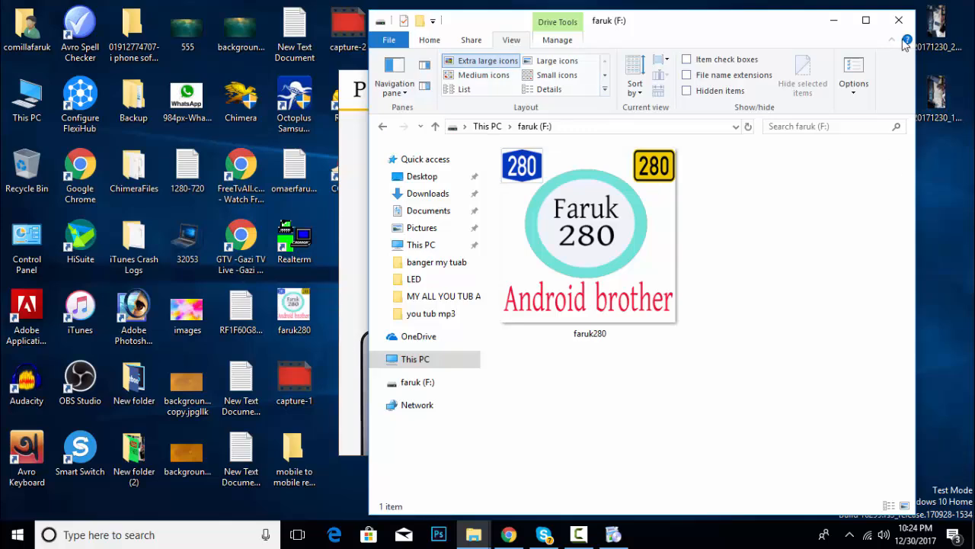
click(866, 20)
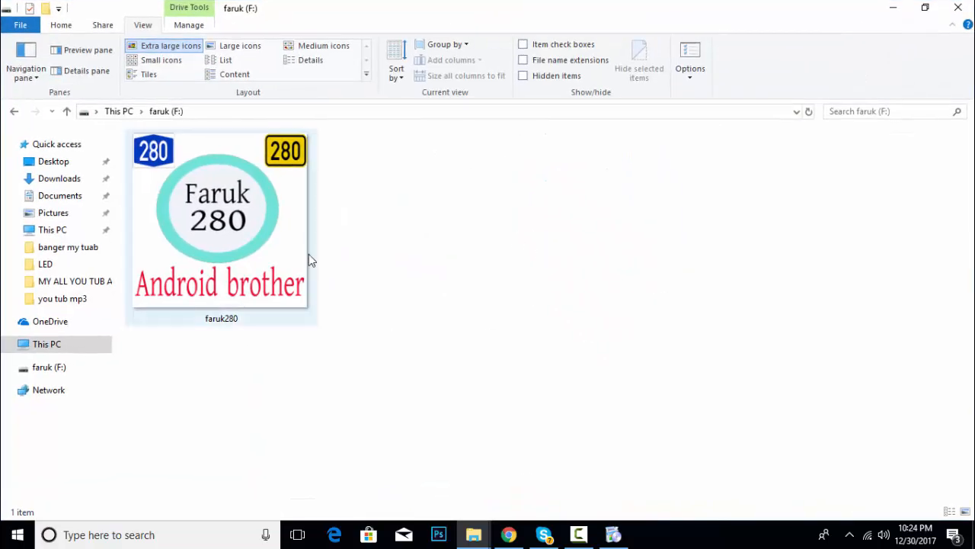
click(958, 8)
Reopen This PC and try to eject the F: drive
double_click(16, 104)
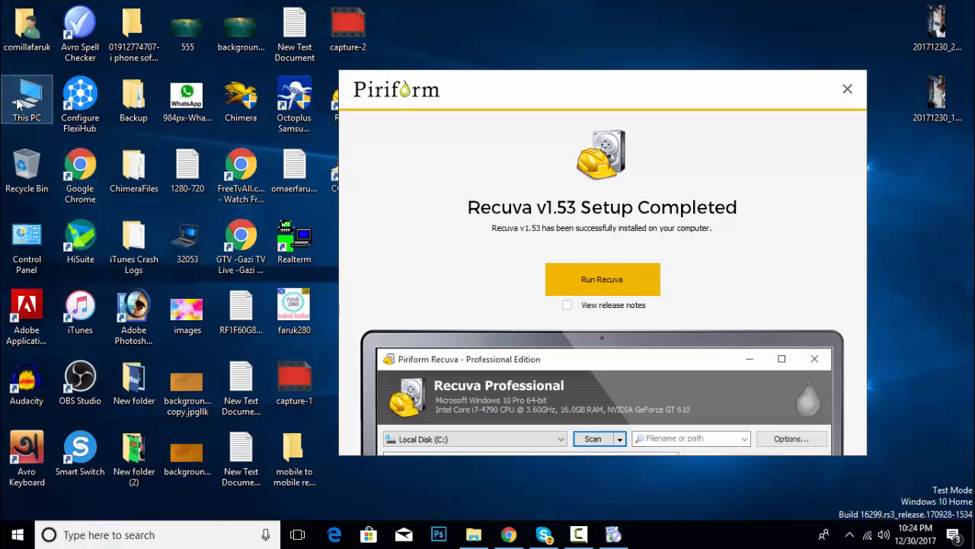
right_click(218, 323)
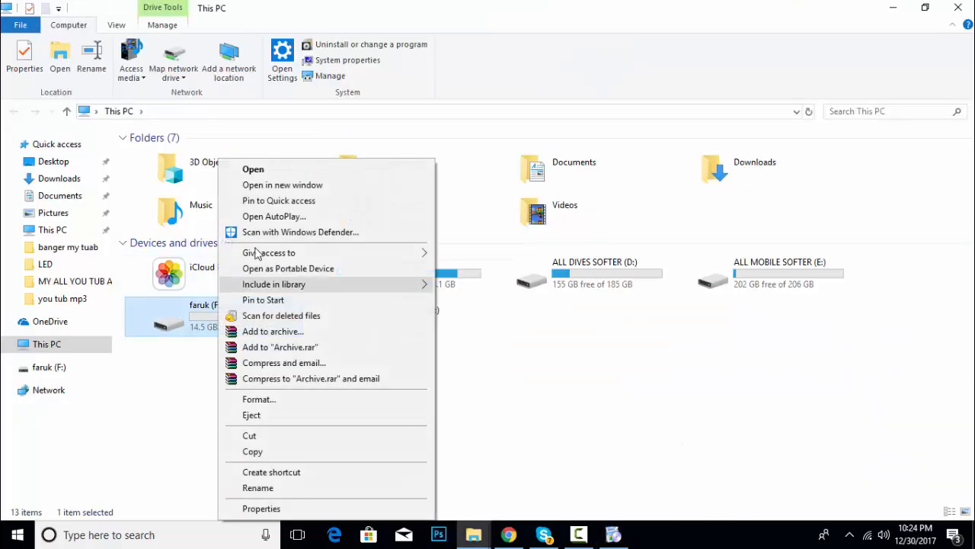
click(283, 411)
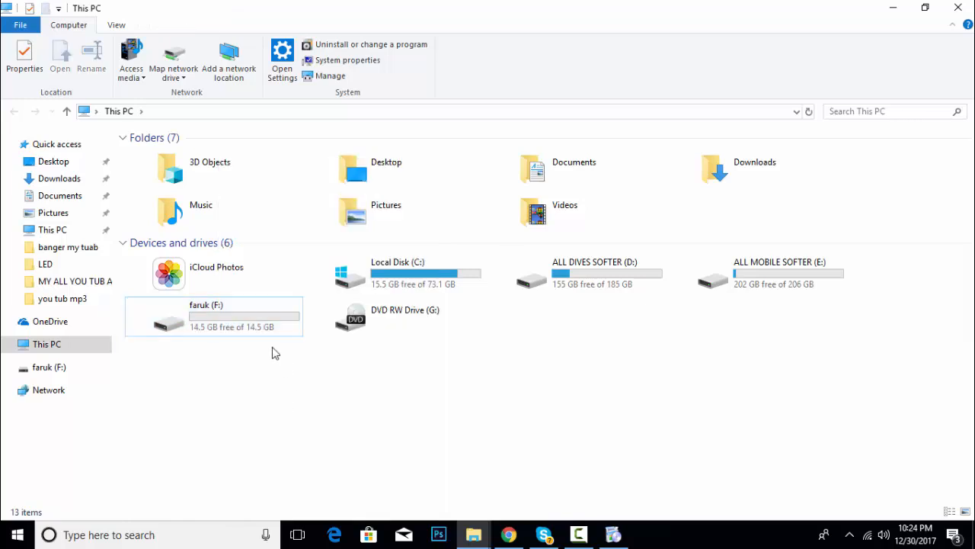
Quick format the F: drive as NTFS with a 4096-byte allocation unit size and its existing volume label, and close the format dialog
right_click(236, 323)
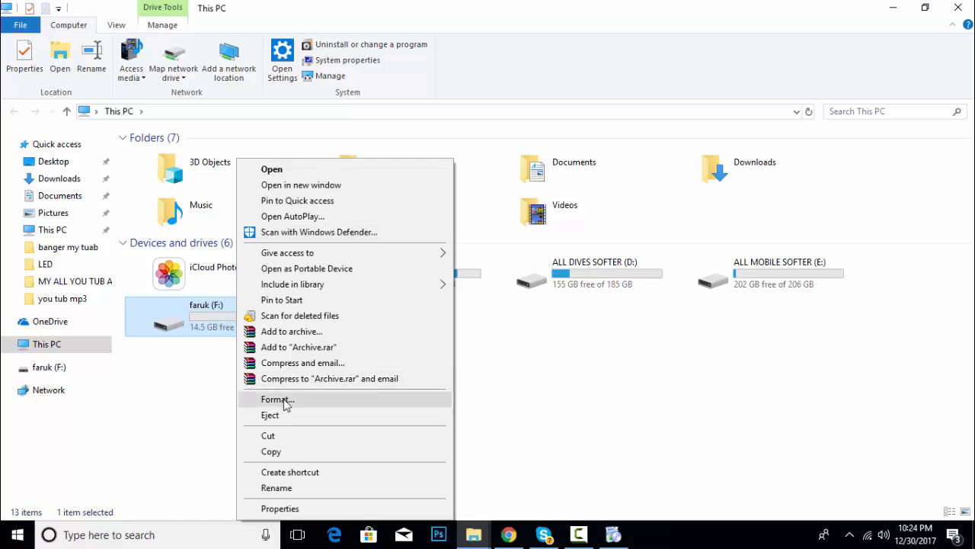
click(286, 405)
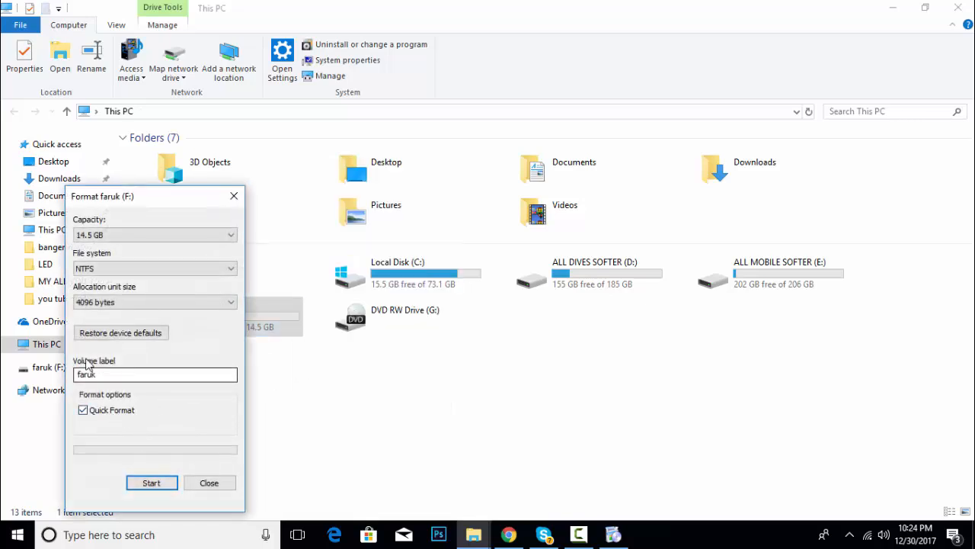
click(147, 481)
click(514, 267)
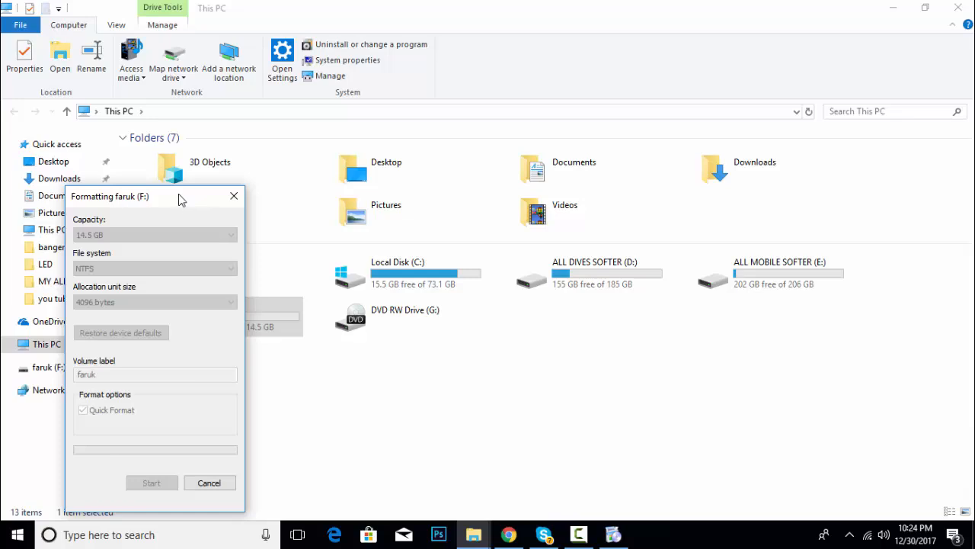
drag(179, 195, 437, 191)
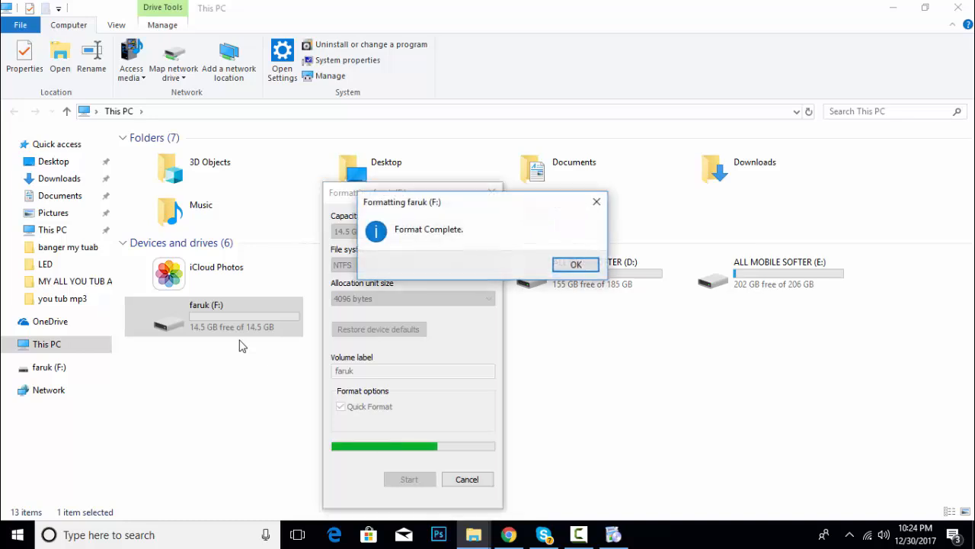
click(577, 265)
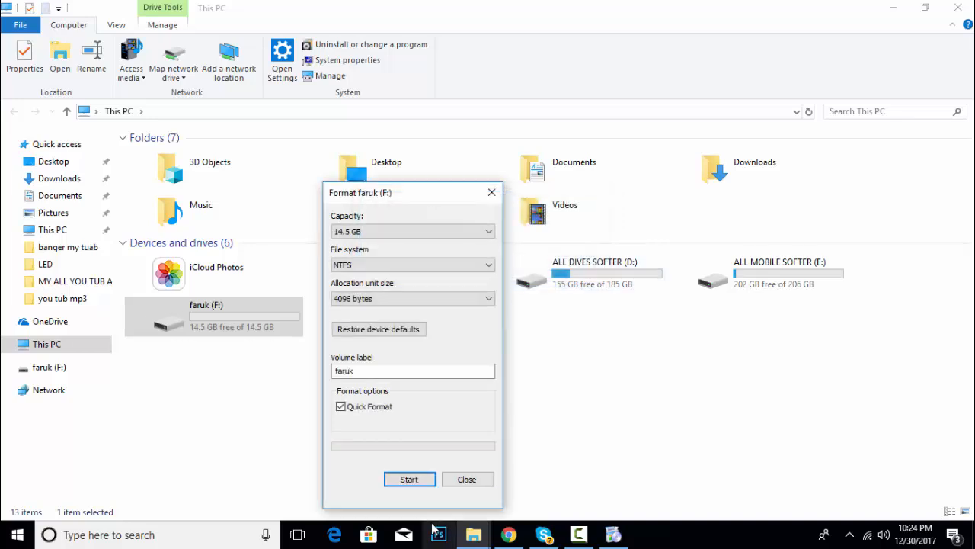
click(478, 480)
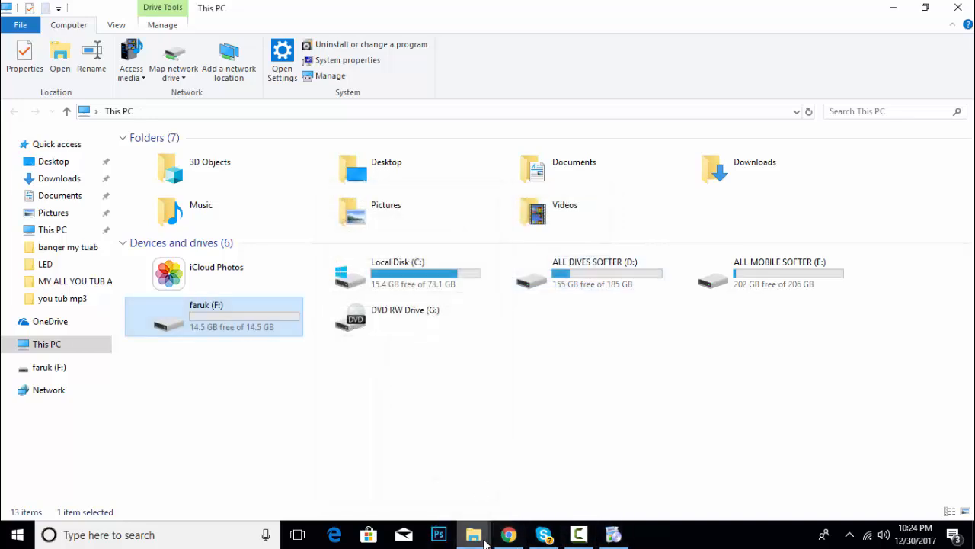
Minimize the browser and This PC windows, and run Recuva from the completed setup window
click(509, 536)
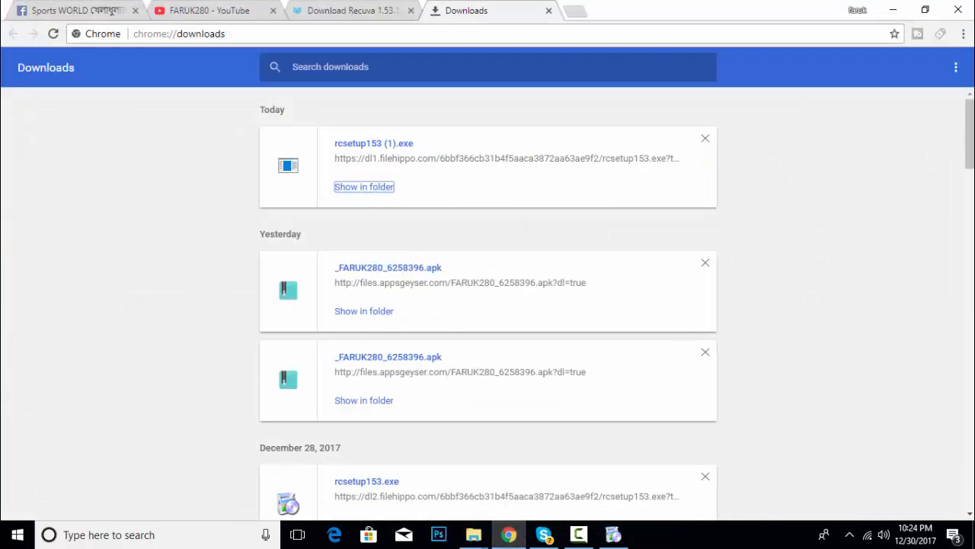
click(896, 10)
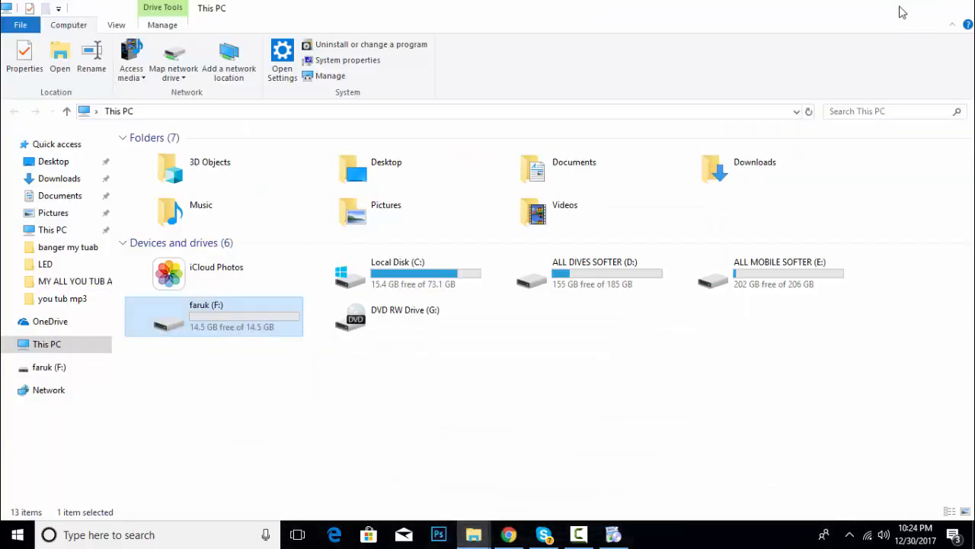
click(899, 10)
drag(599, 94, 572, 58)
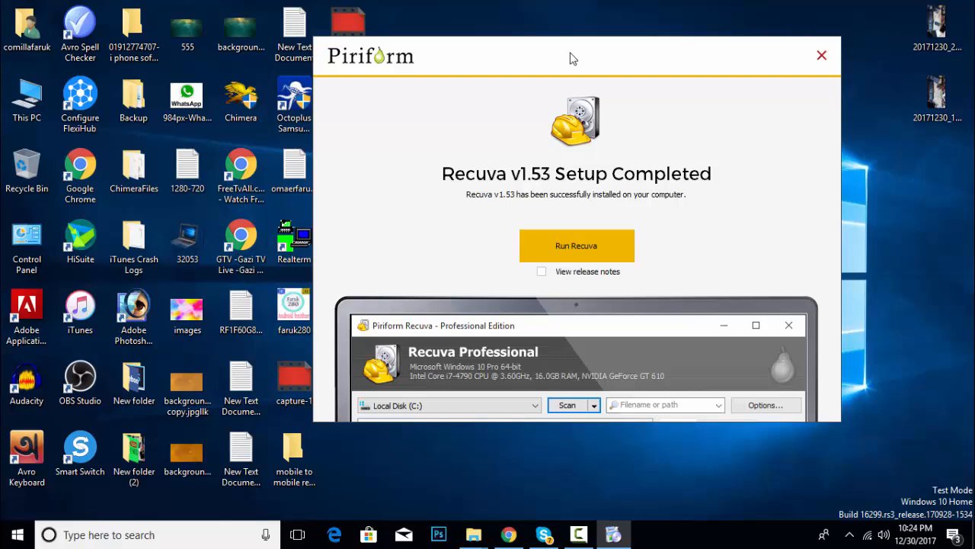
click(580, 246)
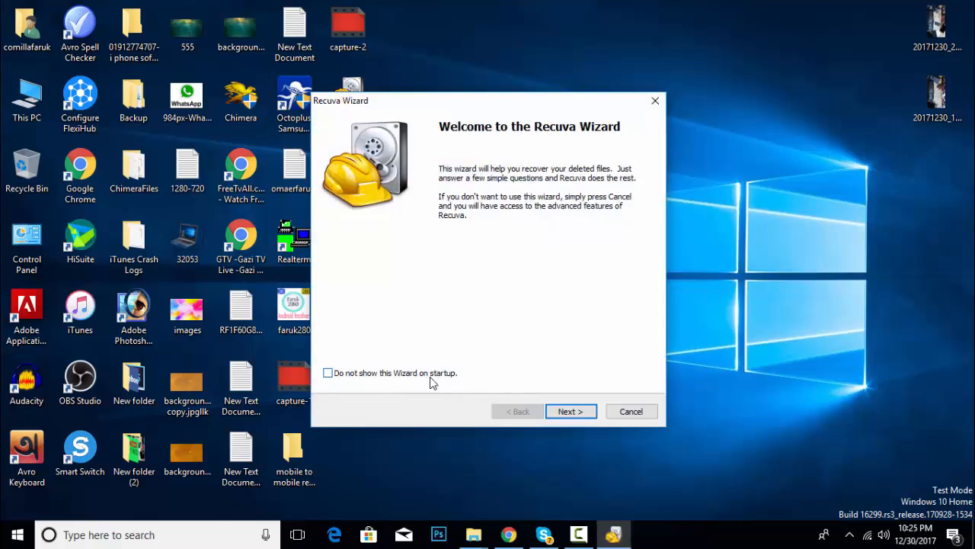
Set the Recuva wizard to recover all files from the specific location F:\, checking the drive's contents in This PC before confirming
click(577, 411)
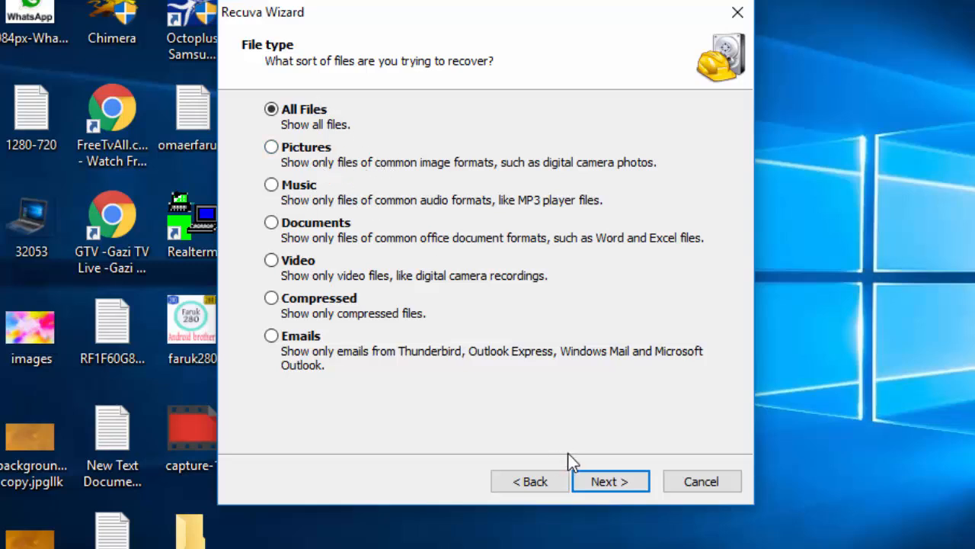
click(609, 480)
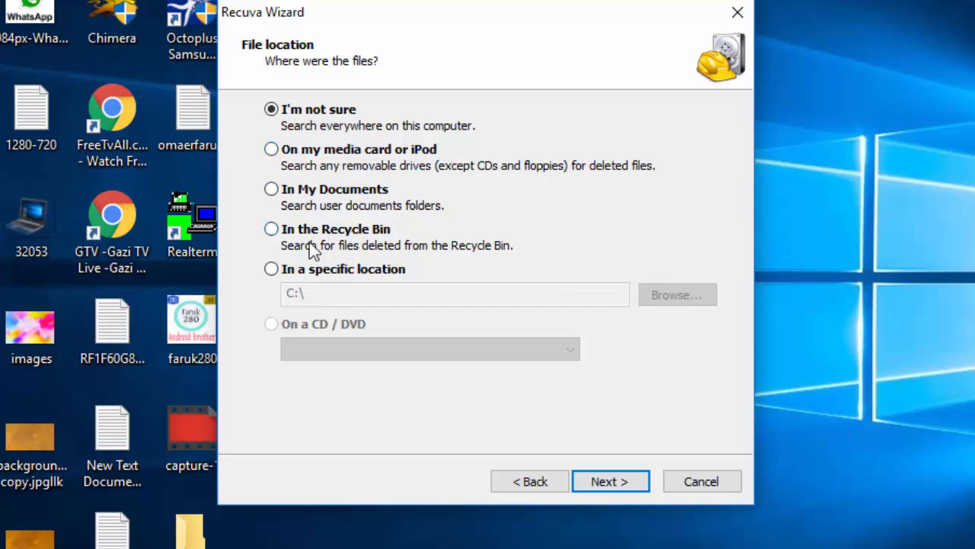
click(276, 272)
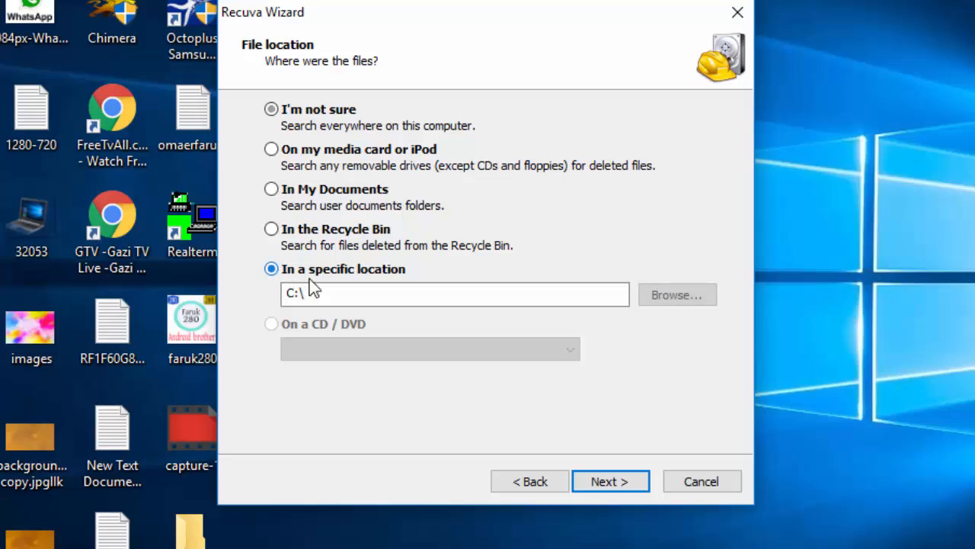
click(668, 288)
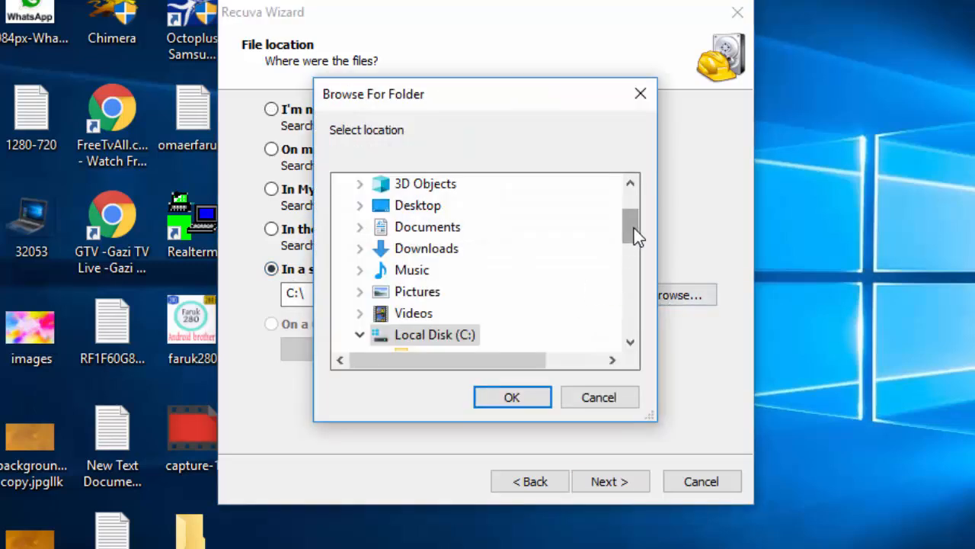
drag(634, 228, 647, 287)
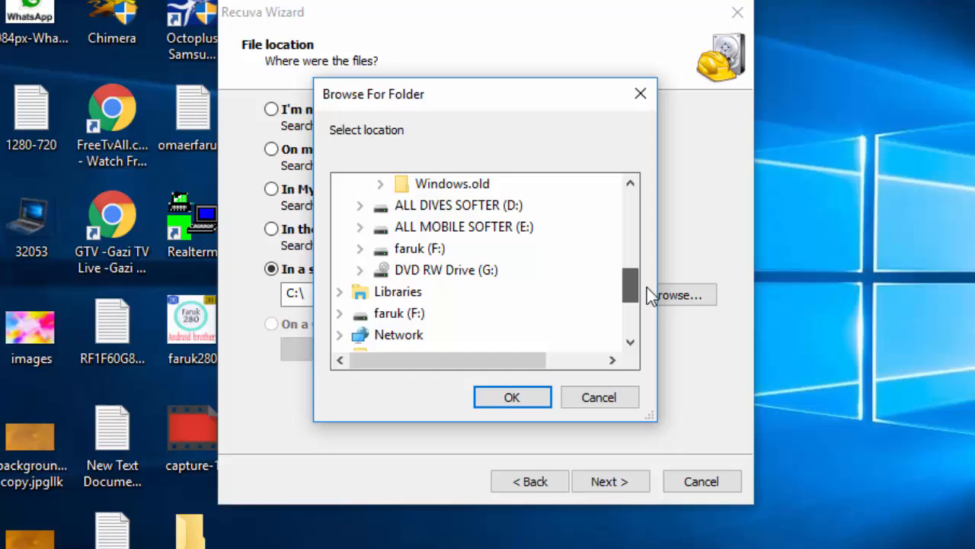
click(435, 255)
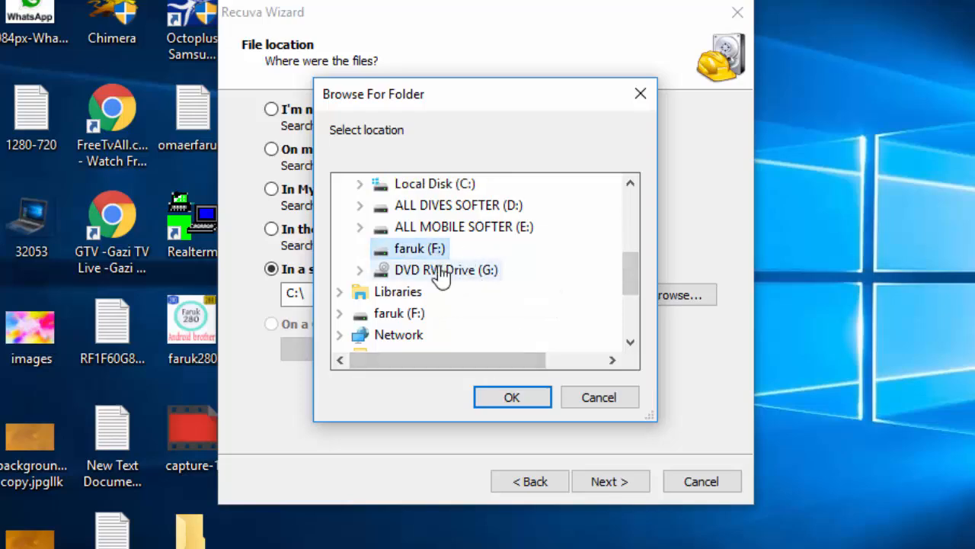
click(366, 548)
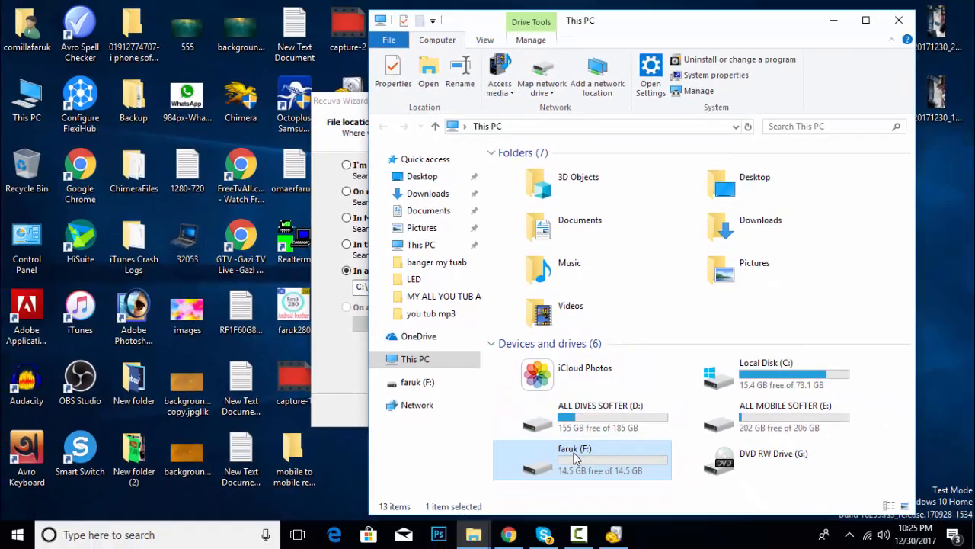
double_click(613, 533)
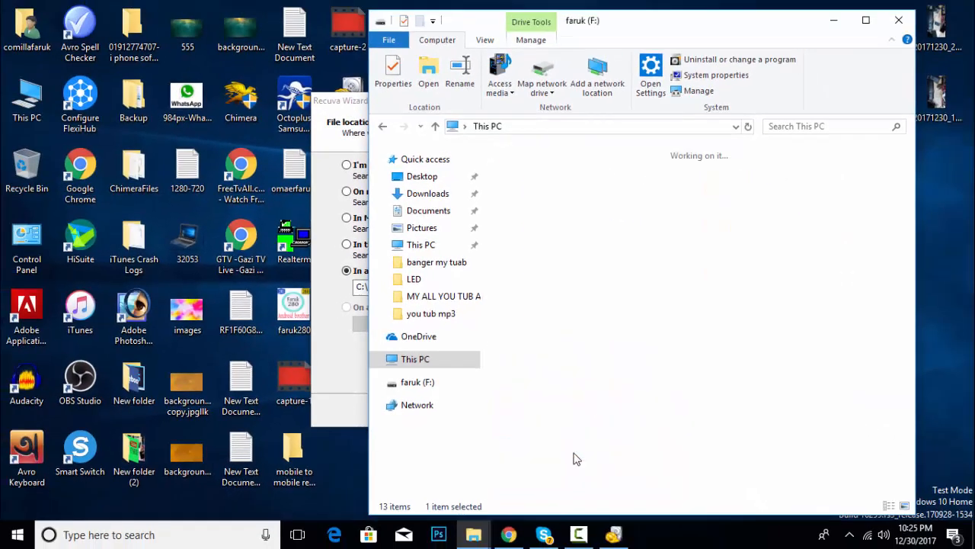
click(889, 29)
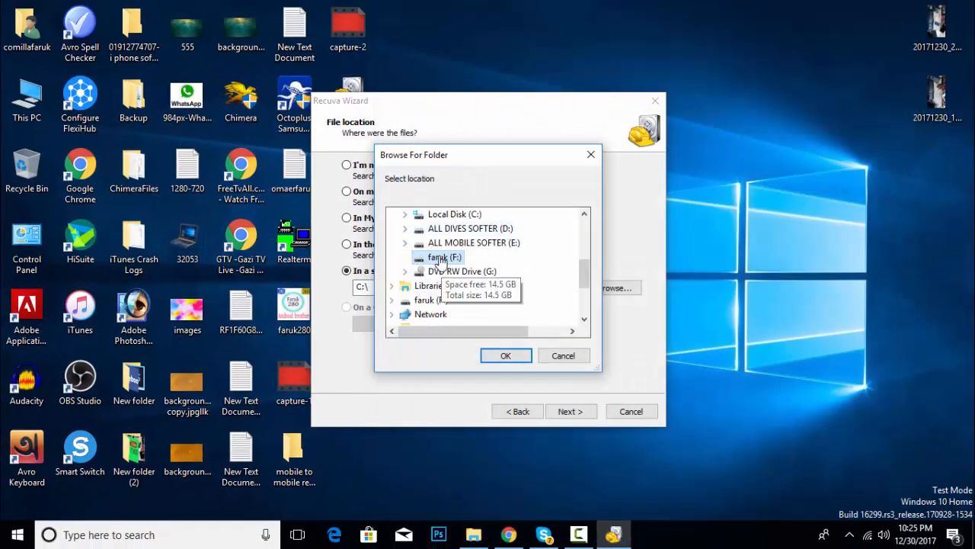
click(506, 358)
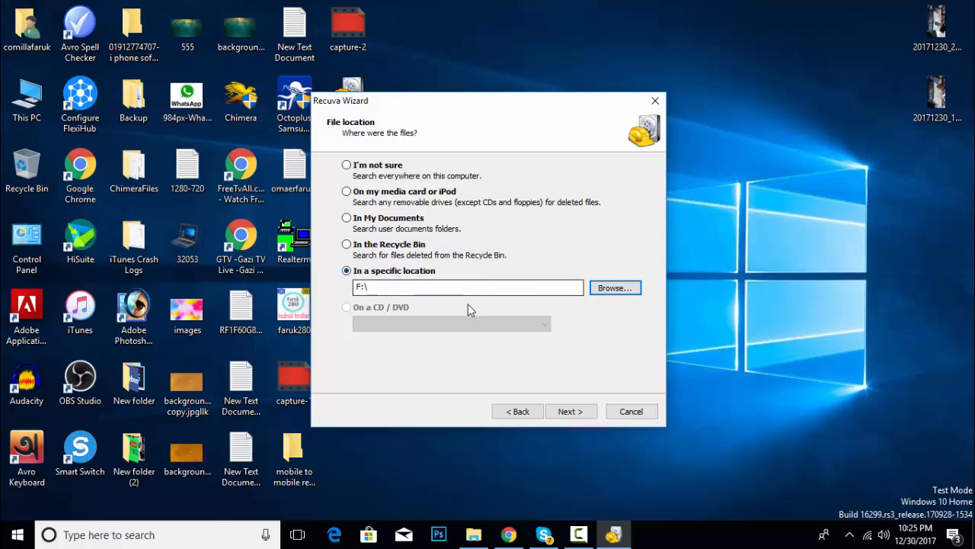
Scan the F: drive without Deep Scan, decline the deep rescan, and close Recuva
click(584, 413)
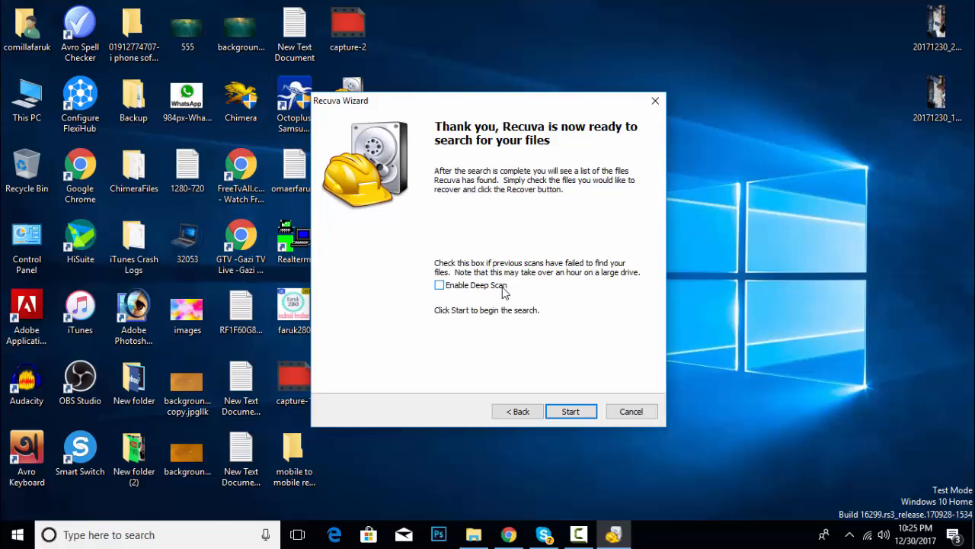
click(581, 415)
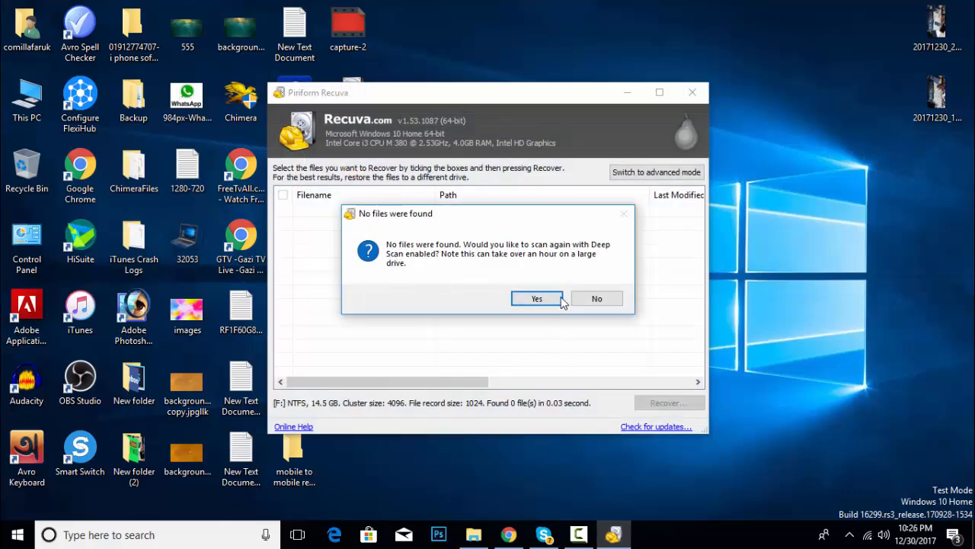
click(597, 298)
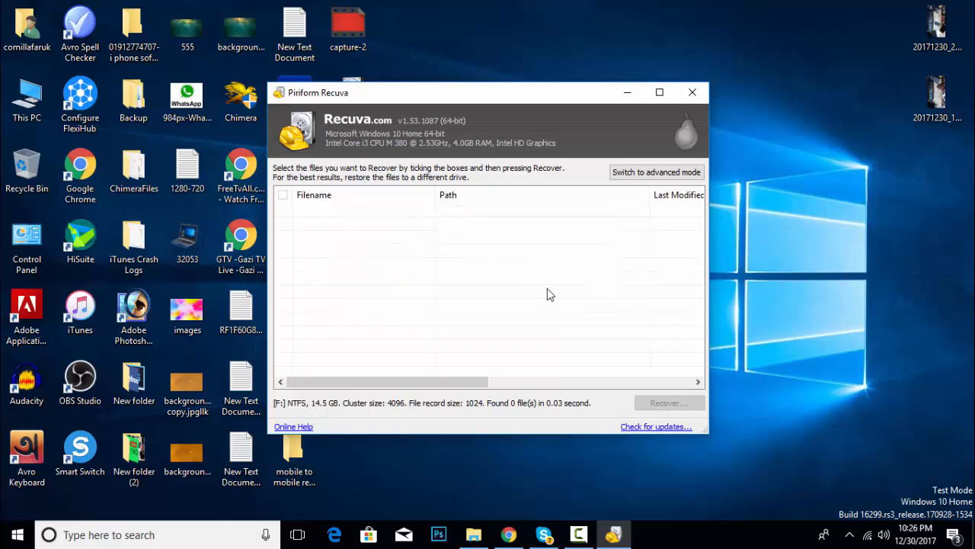
click(687, 92)
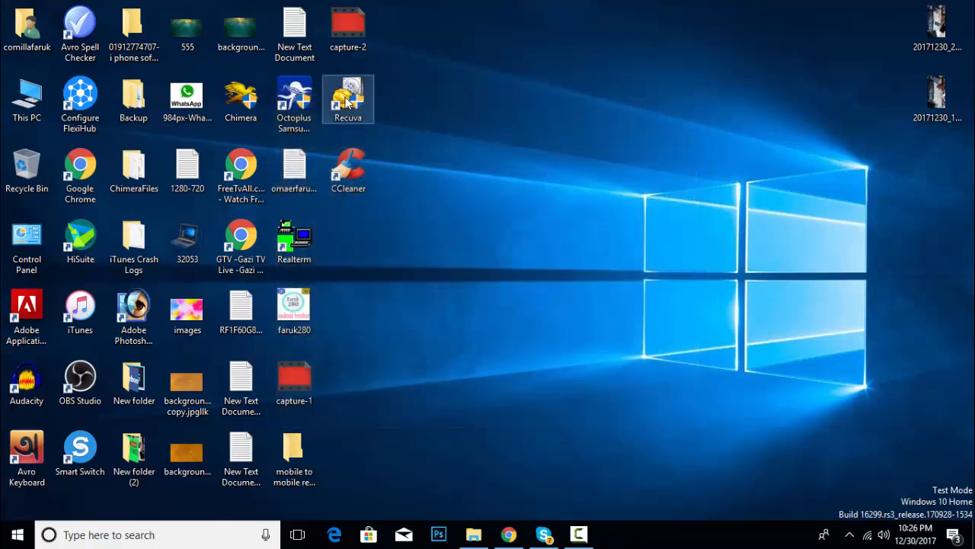
Reopen Recuva from the desktop and set its wizard to recover all files from the specific location F:\
double_click(352, 101)
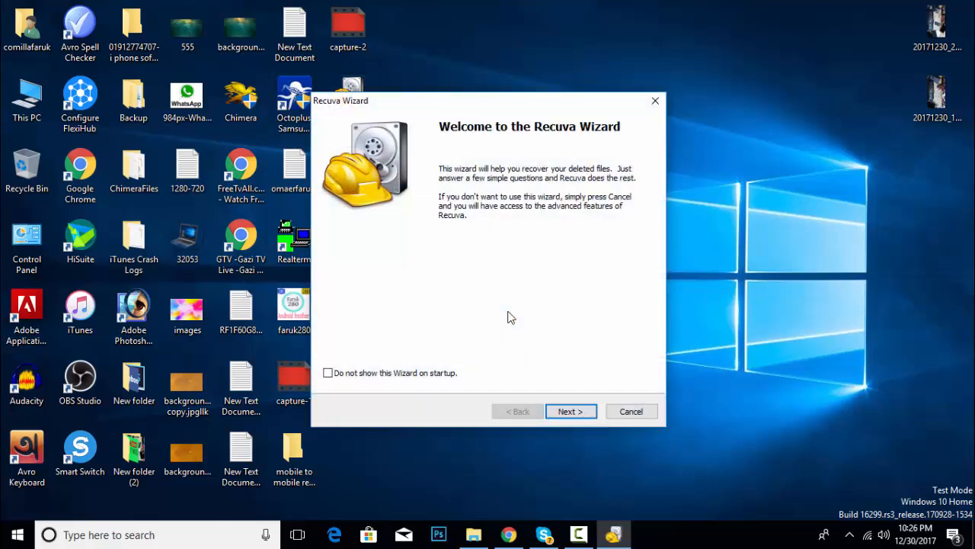
click(565, 413)
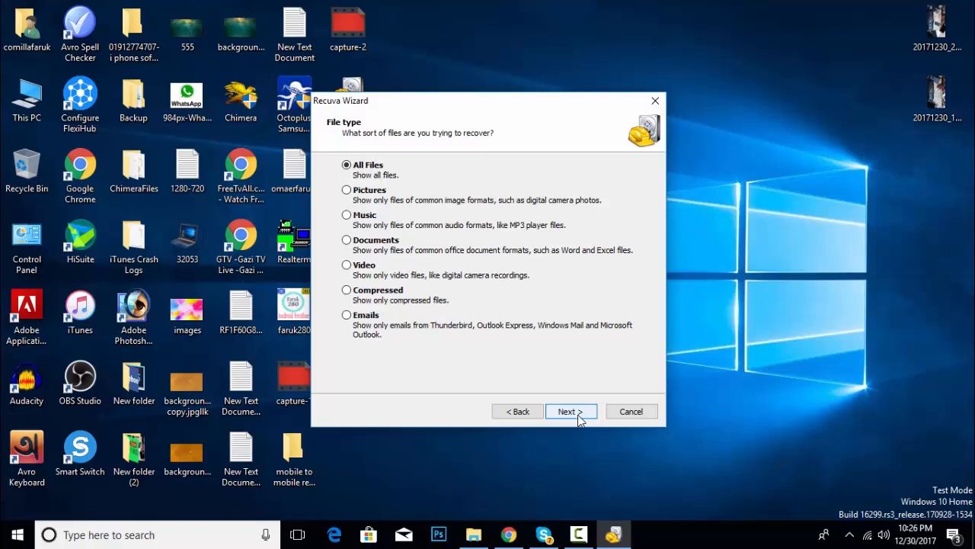
click(579, 418)
click(384, 273)
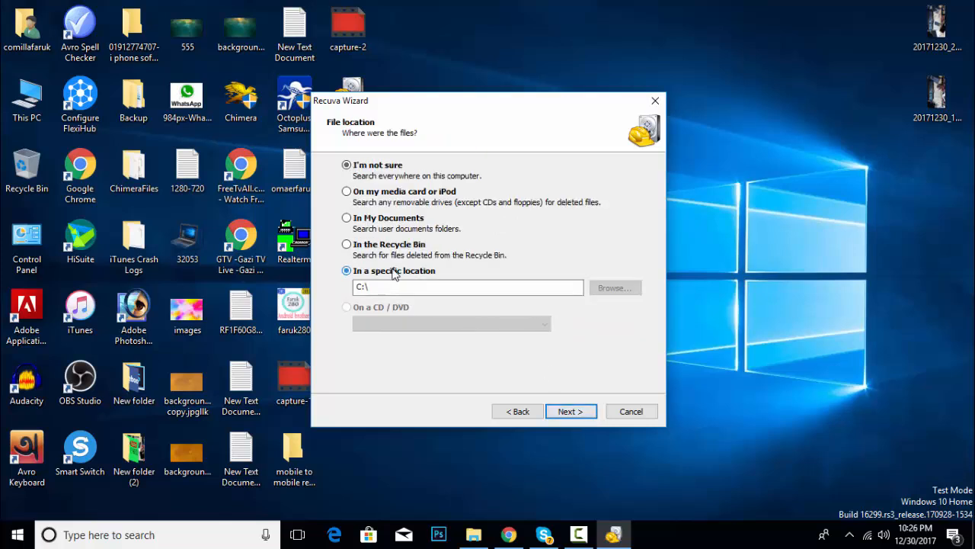
click(623, 290)
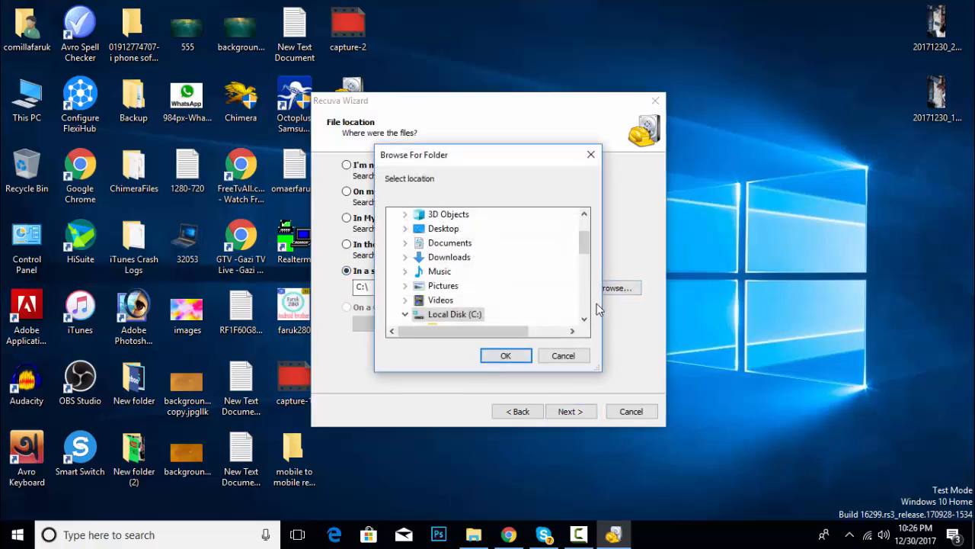
drag(587, 244, 588, 283)
click(460, 259)
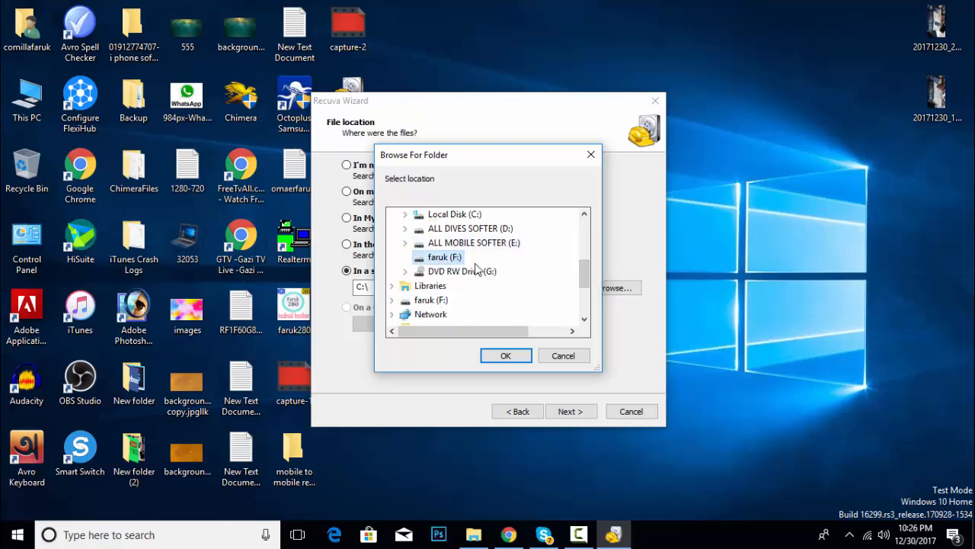
click(513, 356)
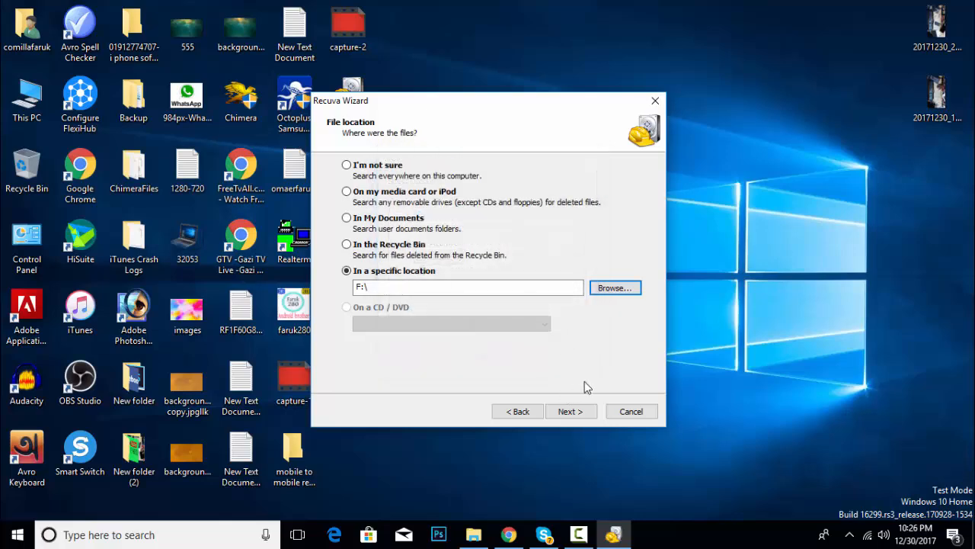
Enable Deep Scan in the Recuva wizard and start searching the F: drive for deleted files
click(579, 411)
click(440, 285)
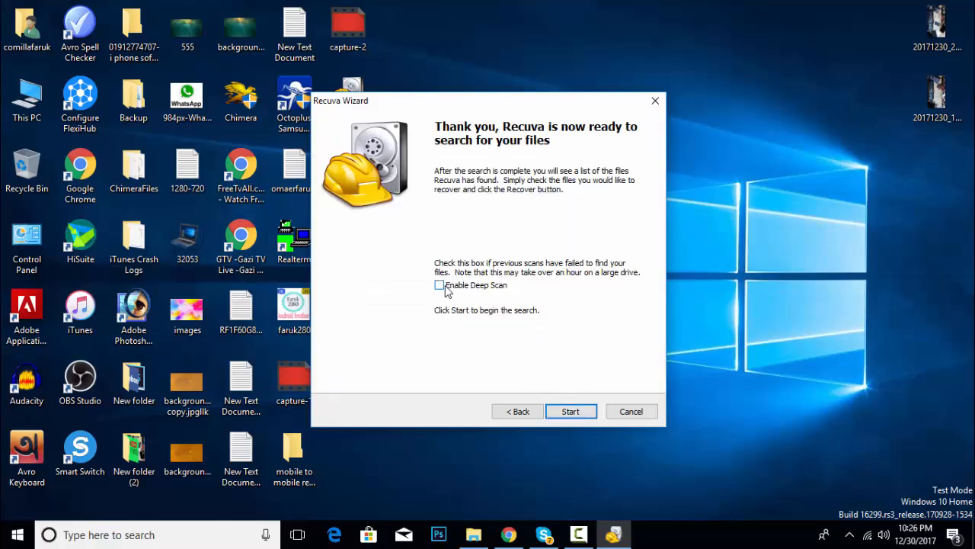
click(573, 411)
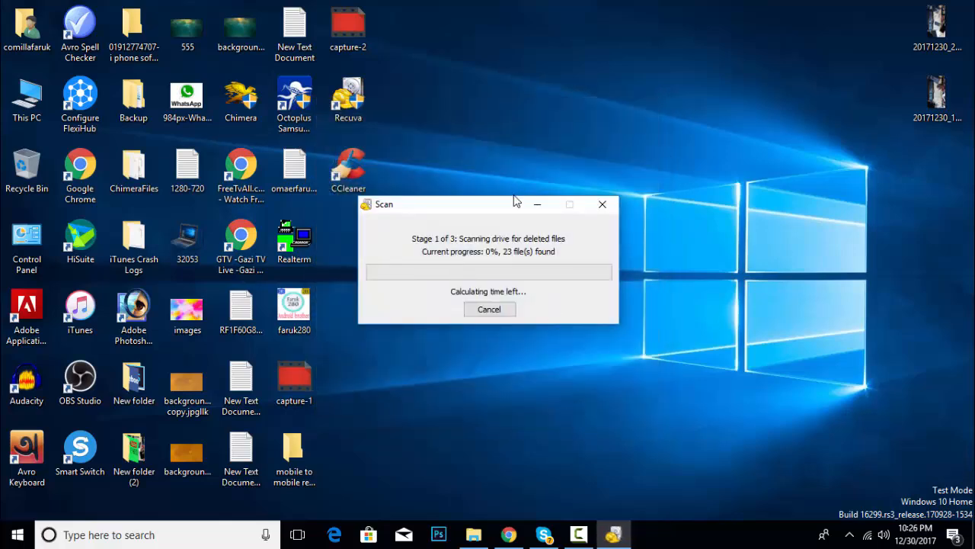
drag(488, 204, 537, 161)
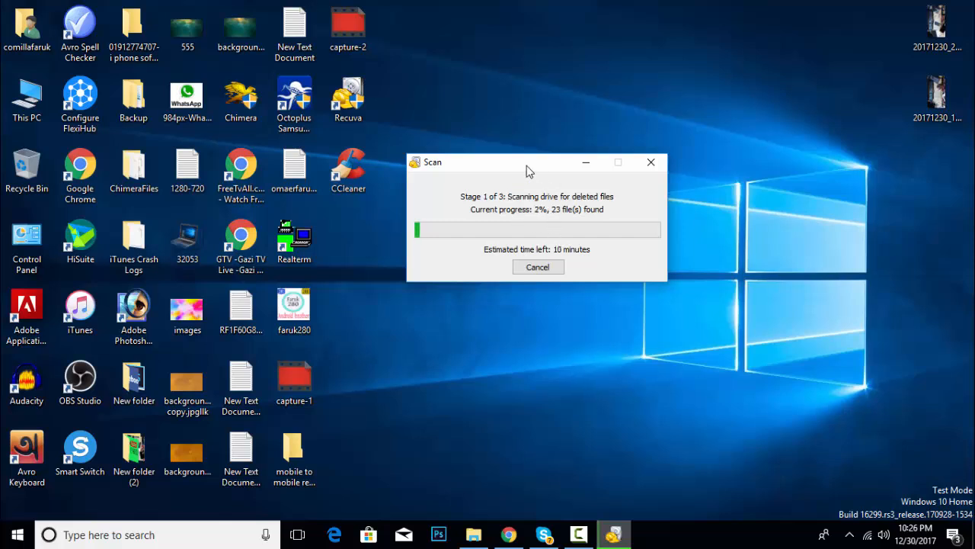
drag(526, 166, 573, 171)
right_click(495, 86)
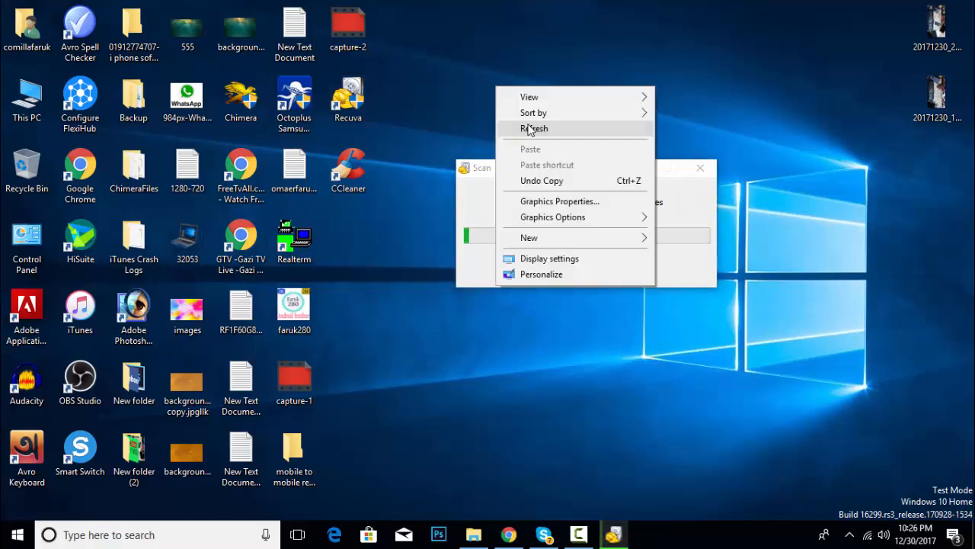
click(534, 128)
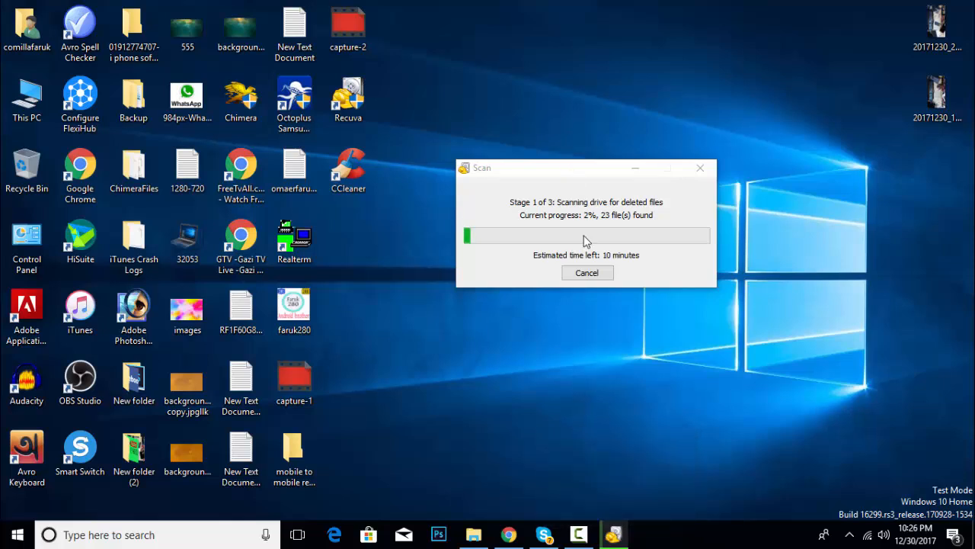
Let the deep scan of the F: drive finish, moving its window up the desktop and dismissing the browser notification
click(614, 534)
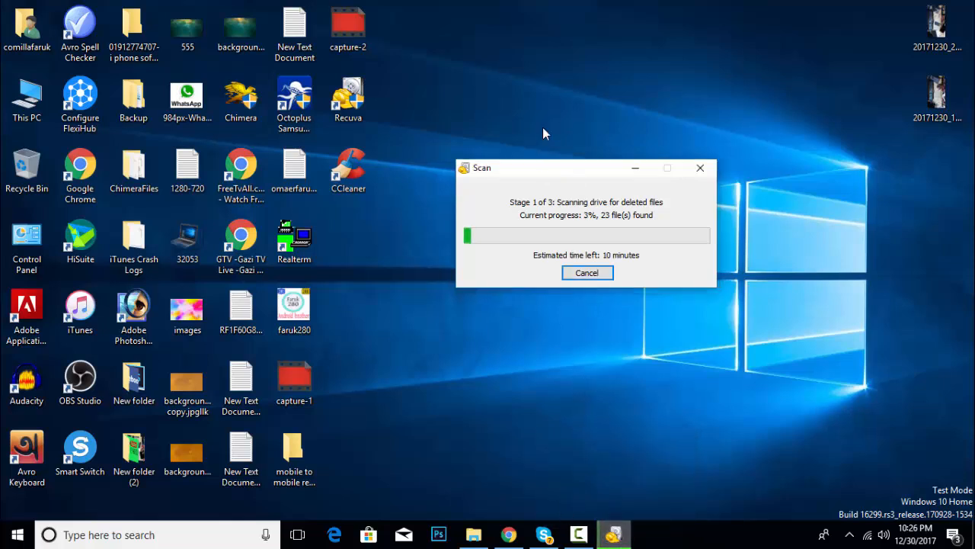
drag(575, 168, 556, 133)
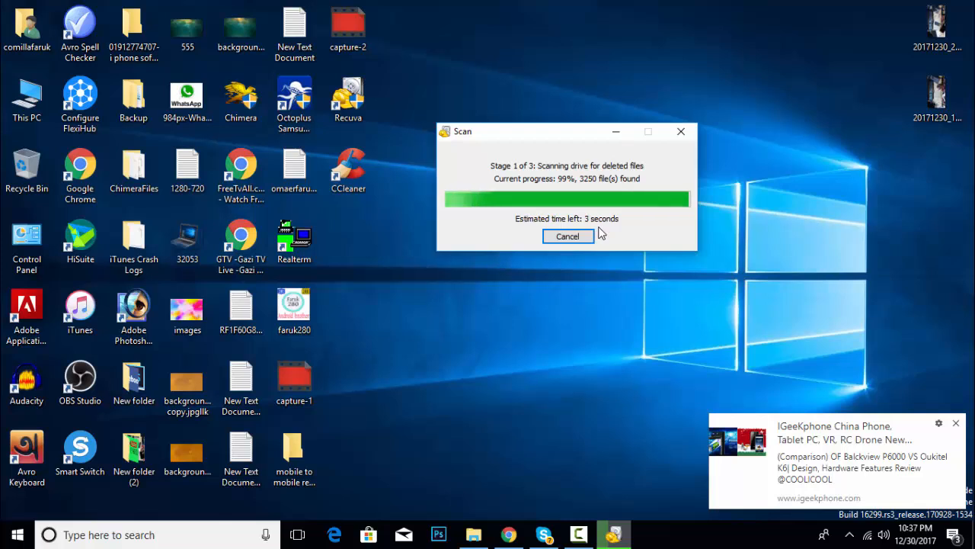
click(957, 423)
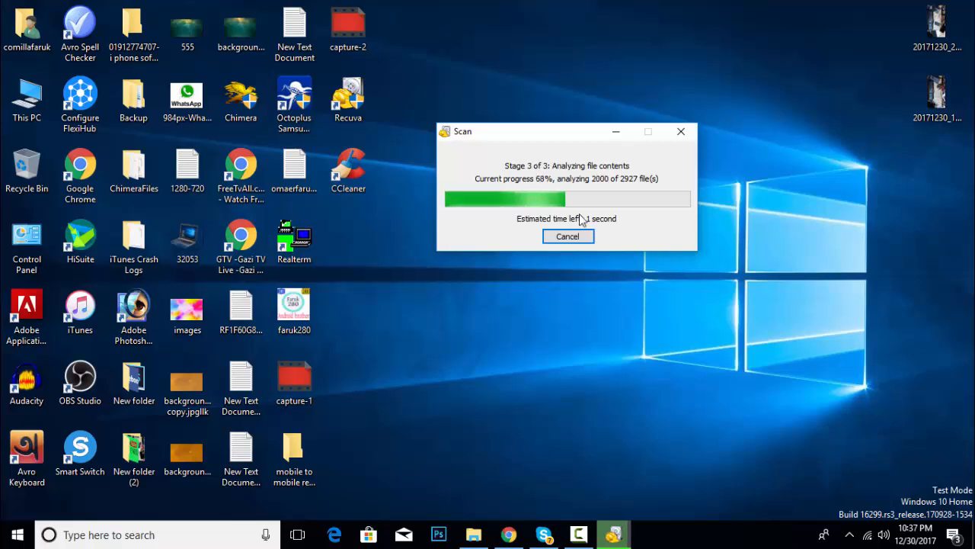
drag(567, 95, 609, 85)
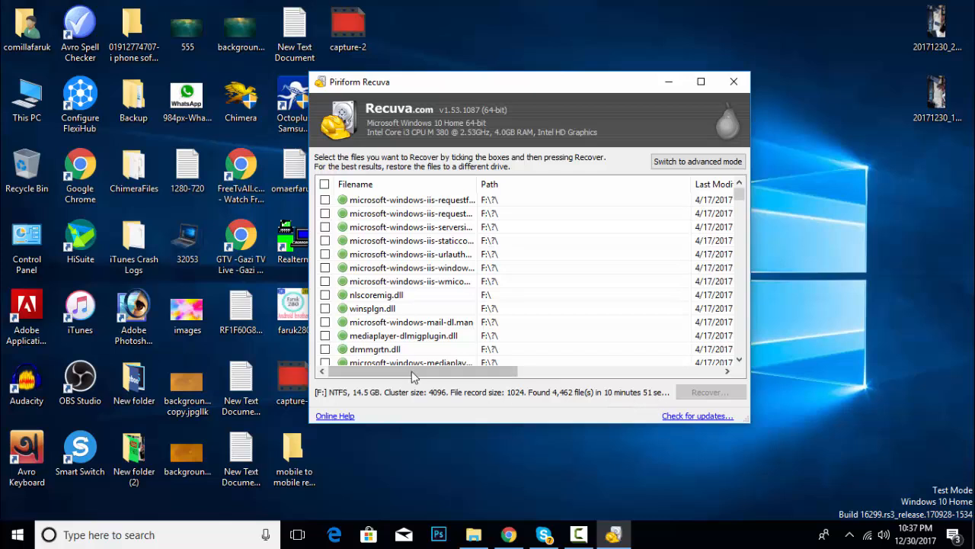
Mark all the found files for recovery and browse the possible destination folders
click(325, 184)
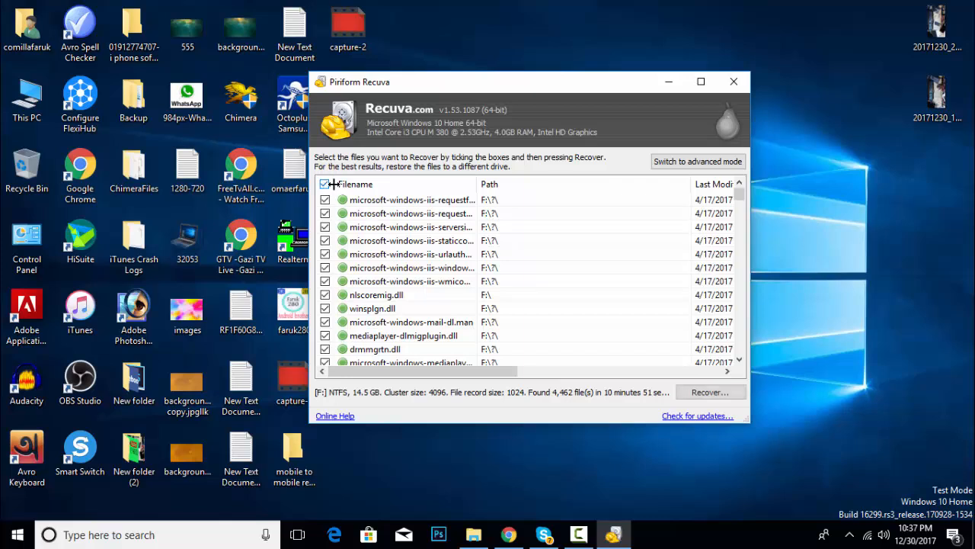
click(710, 393)
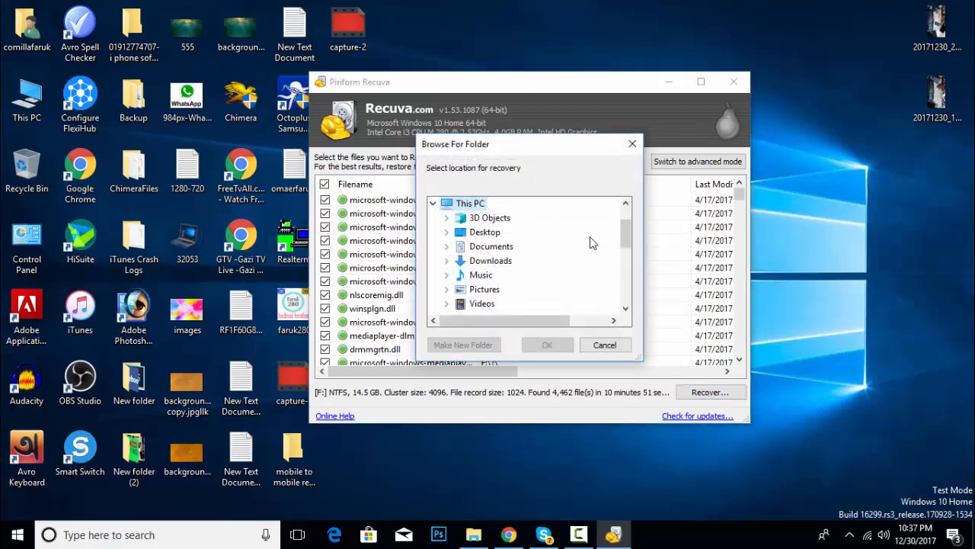
drag(624, 237, 635, 289)
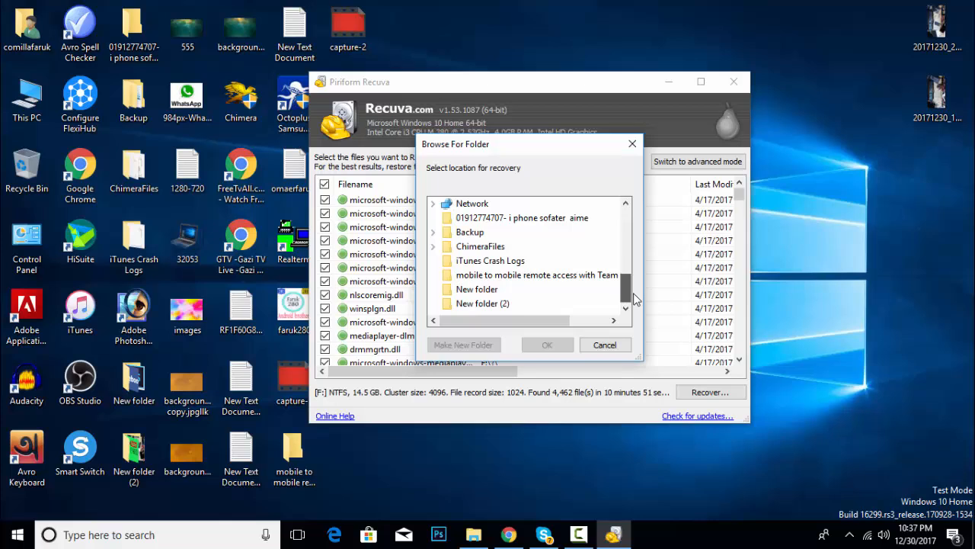
Create a new folder on an empty area of the desktop to hold the recovered files
right_click(888, 263)
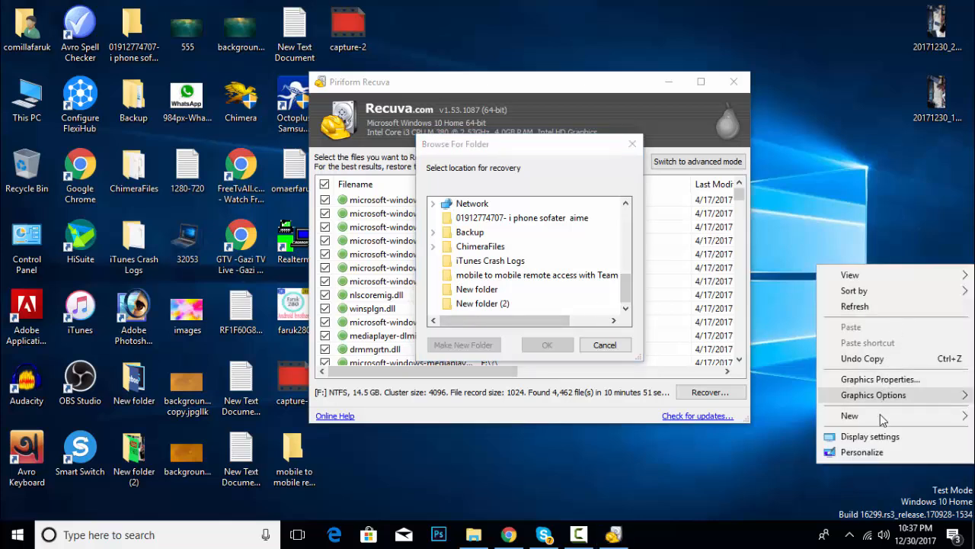
mouse_move(881, 416)
click(786, 422)
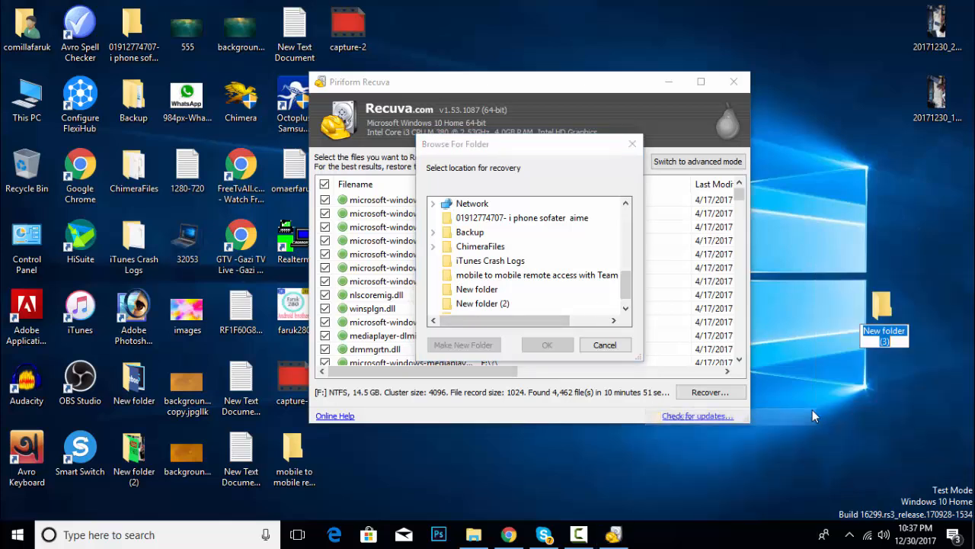
Choose the desktop's New folder (3) as the recovery location and start recovering the files
click(630, 295)
drag(630, 293, 624, 299)
click(493, 305)
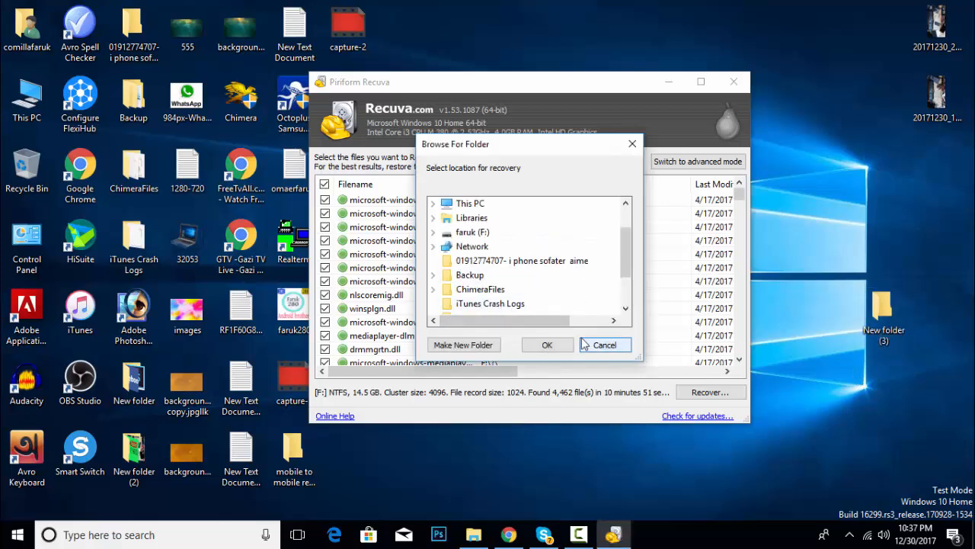
drag(626, 255, 628, 299)
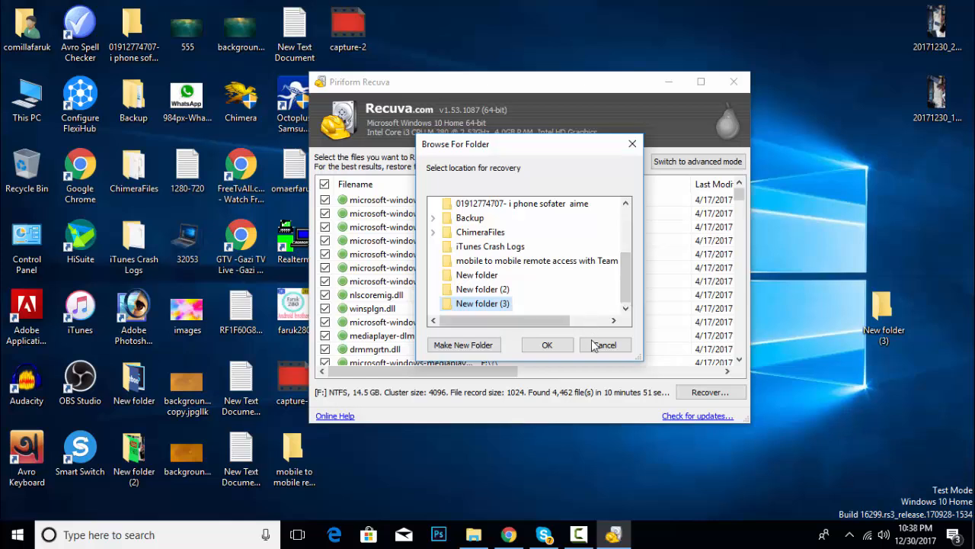
click(553, 345)
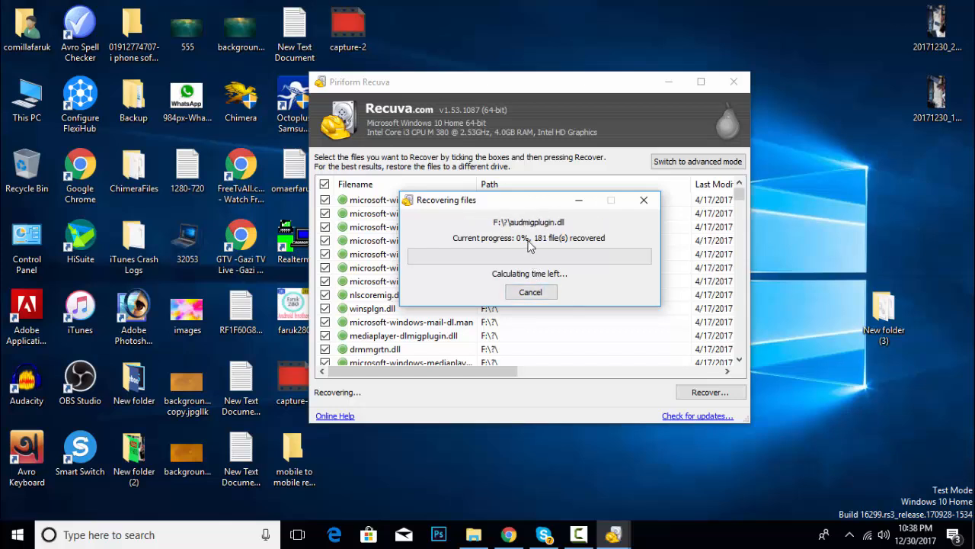
Open New folder (3) from the desktop and view the files recovered so far at full screen
double_click(888, 309)
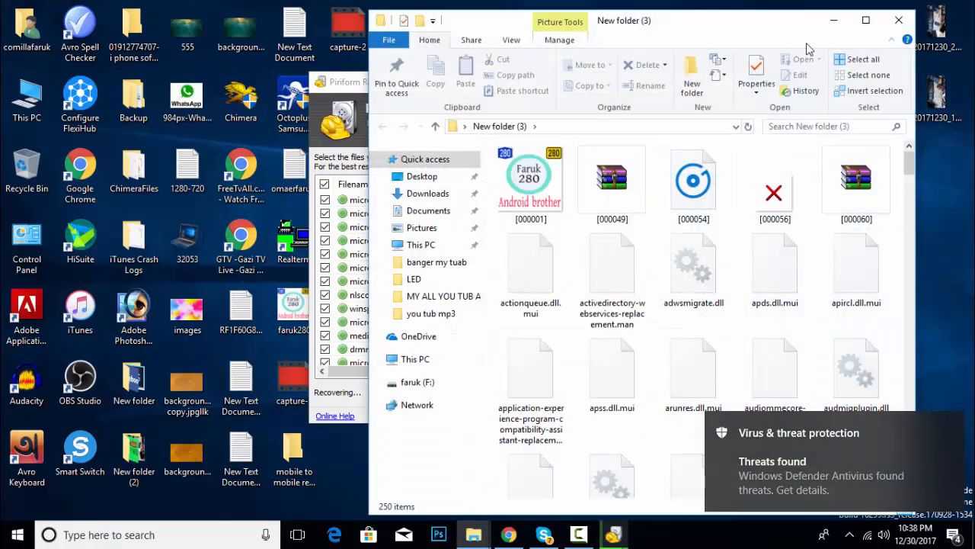
click(866, 20)
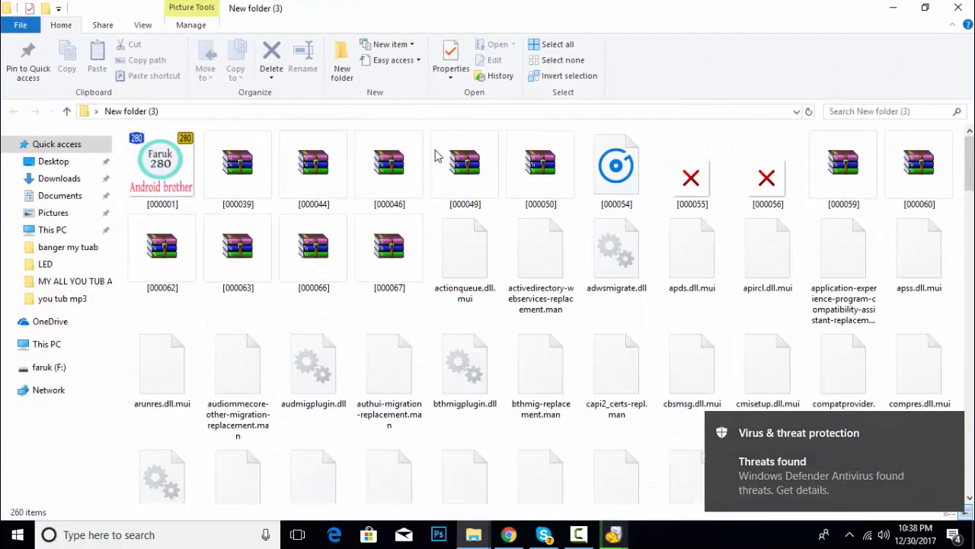
click(925, 8)
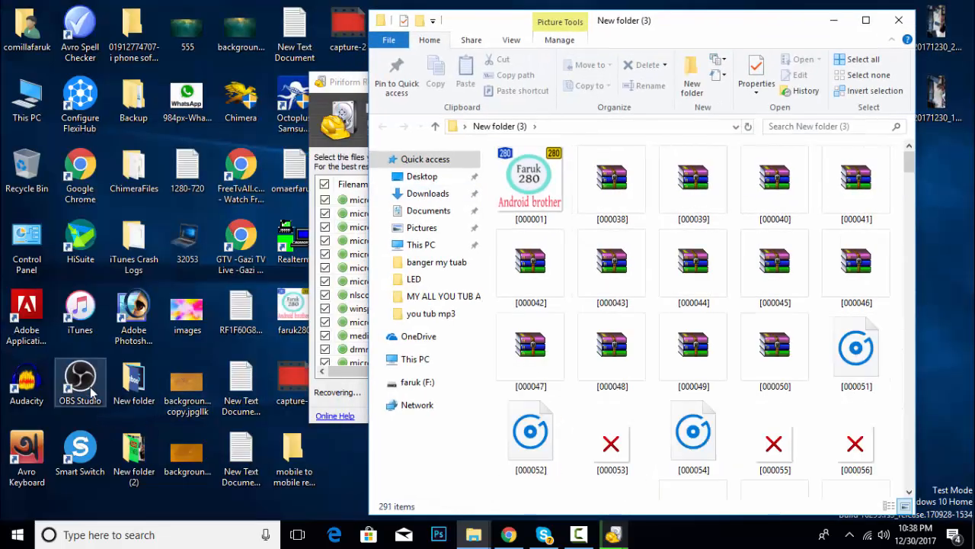
Check the contents of the F: drive through This PC, and minimize both File Explorer windows
double_click(23, 103)
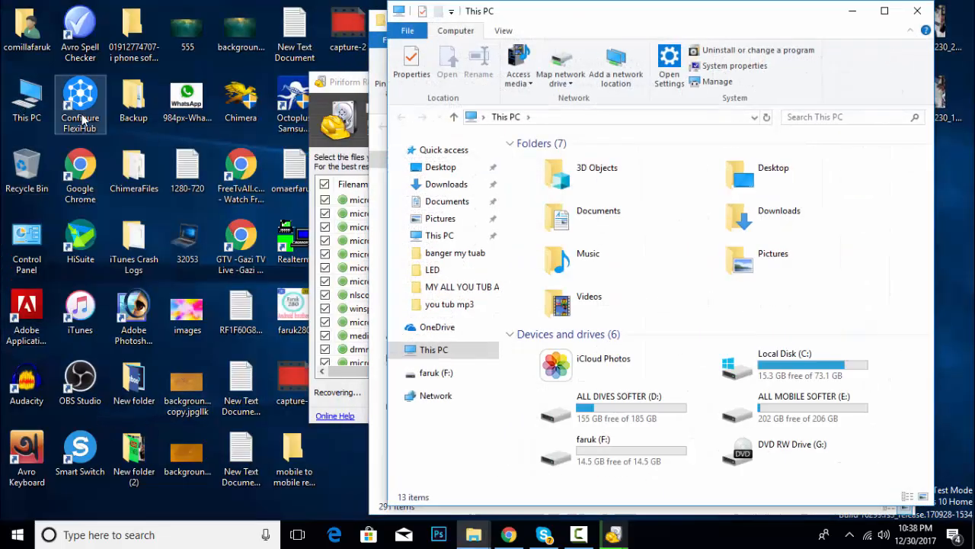
click(888, 12)
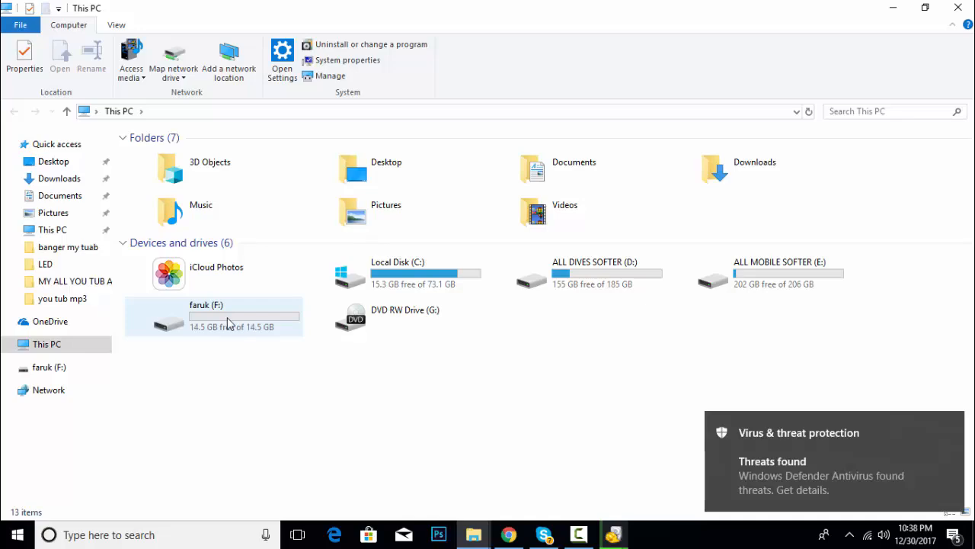
double_click(228, 323)
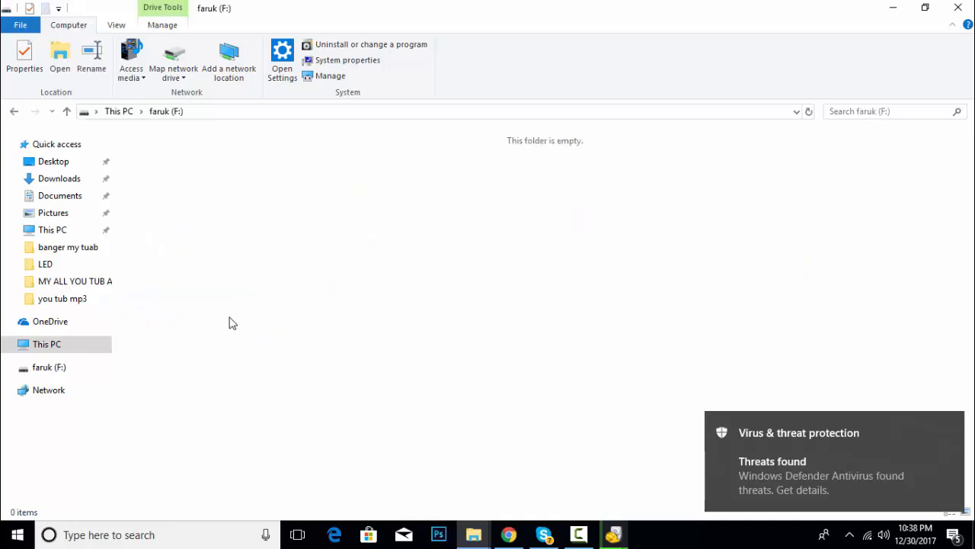
click(893, 8)
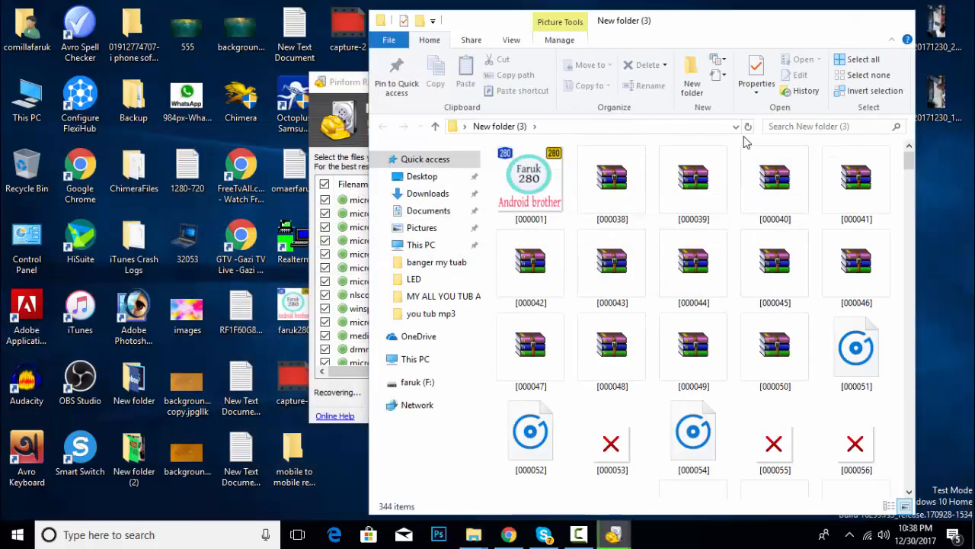
click(834, 20)
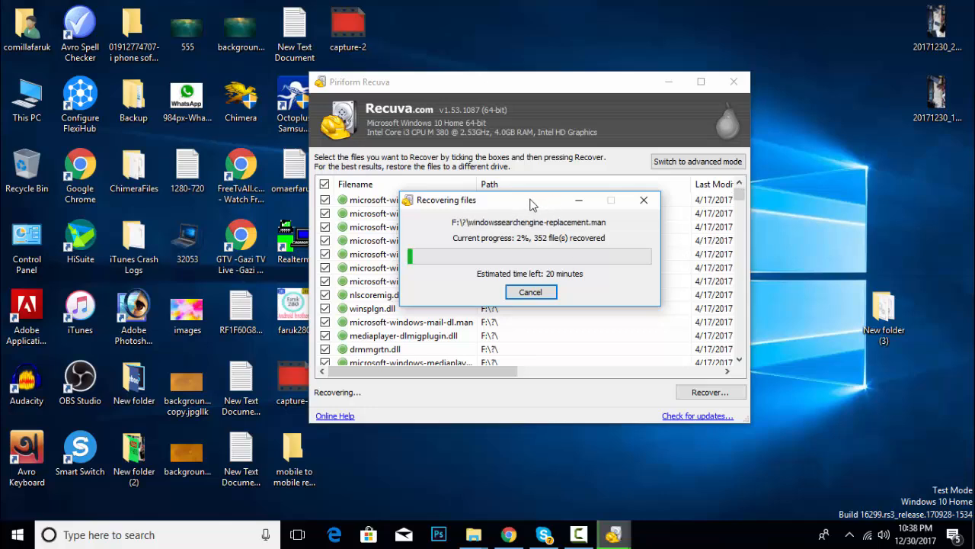
Move the recovery progress window aside, browse the recovered files in New folder (3) at full screen, and minimize the folder
drag(552, 207, 620, 229)
double_click(893, 309)
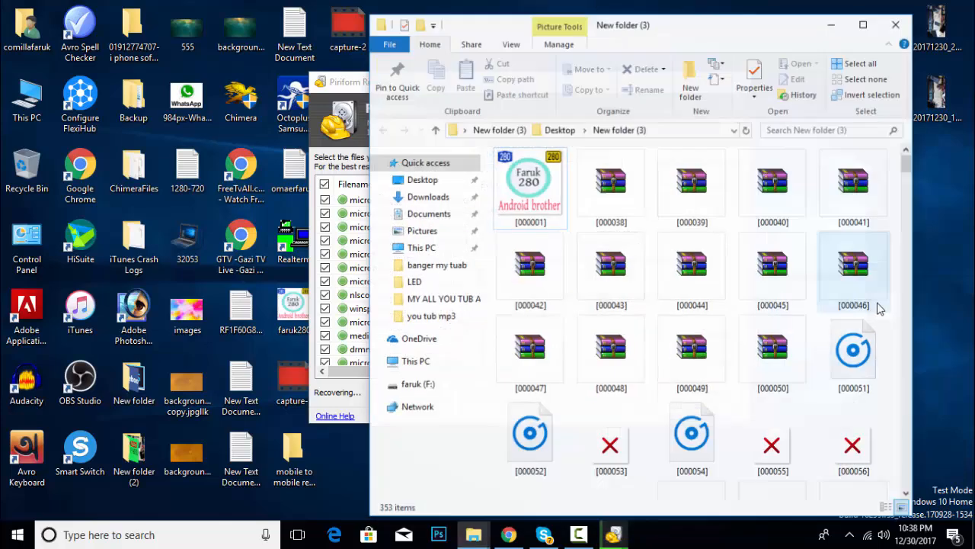
click(867, 21)
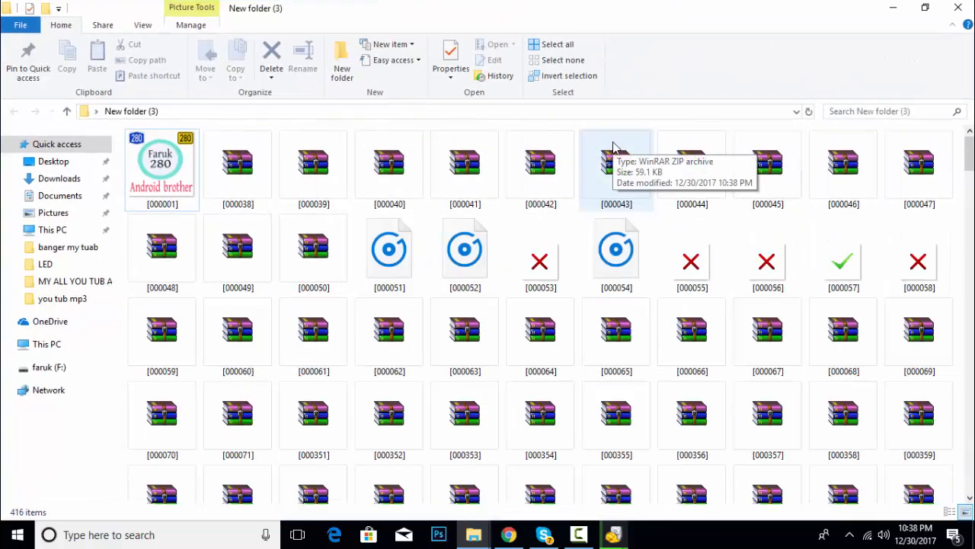
scroll(616, 276, down, 10)
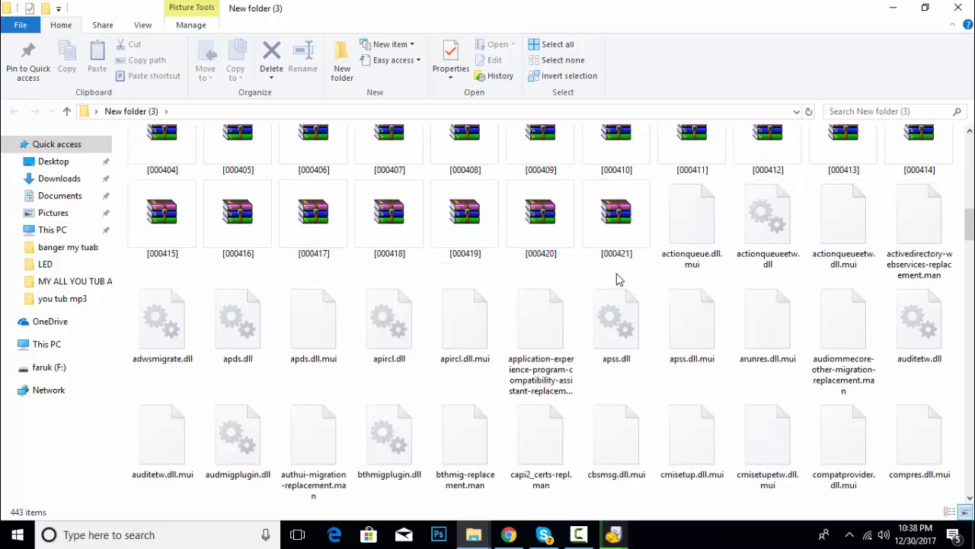
scroll(618, 279, down, 10)
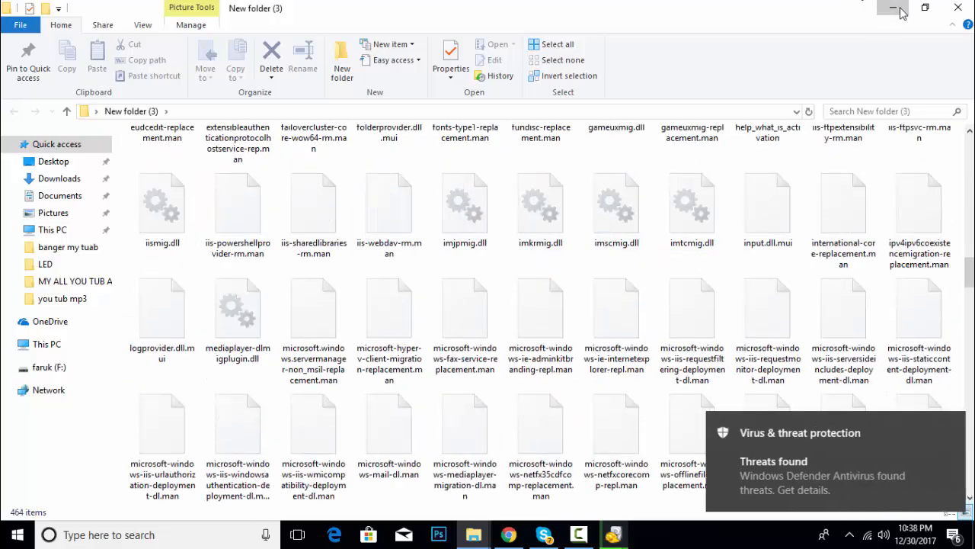
click(901, 13)
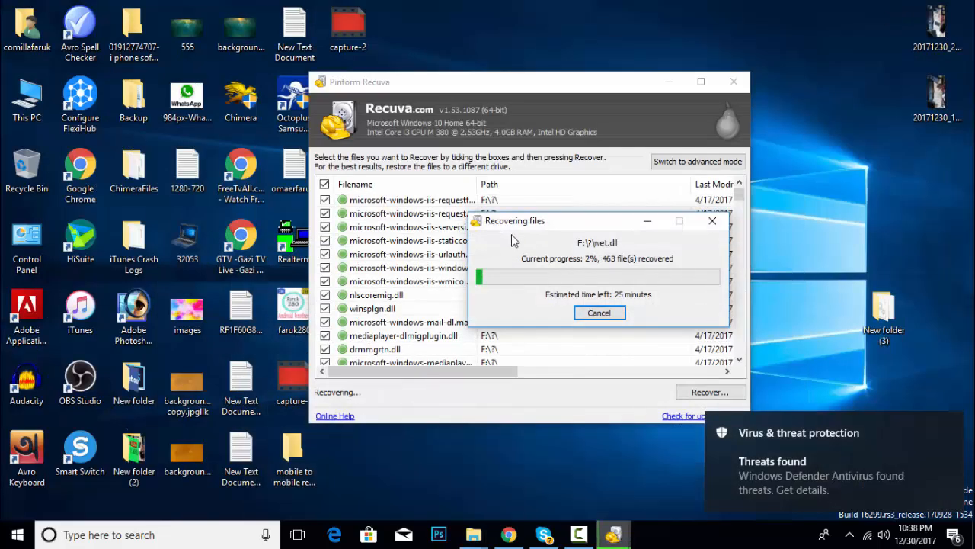
Cancel the running recovery, dismiss its summary, and close Recuva
click(604, 314)
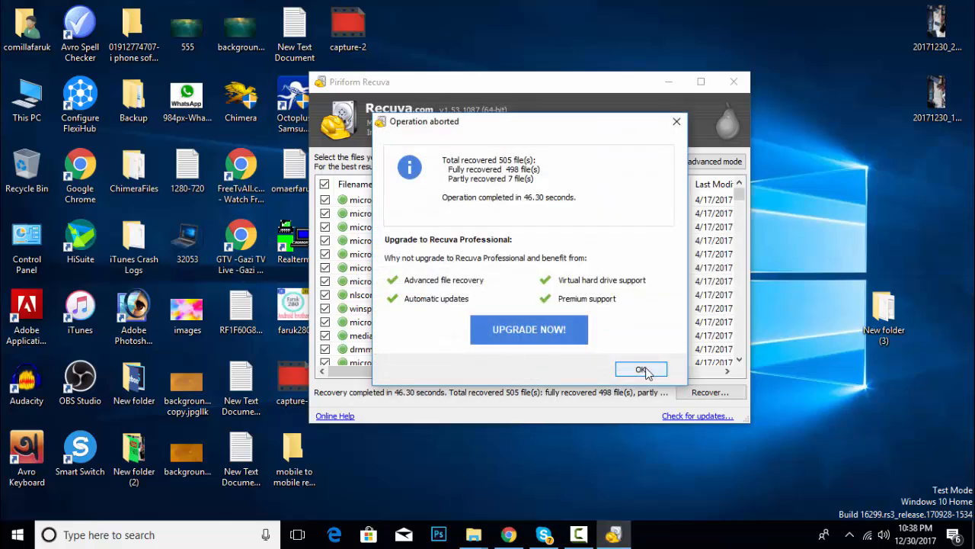
click(649, 371)
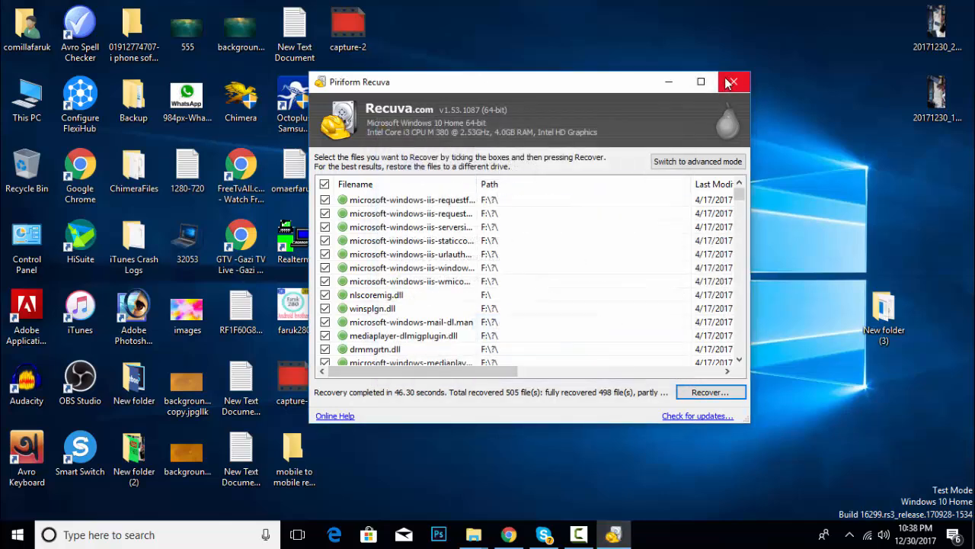
click(733, 82)
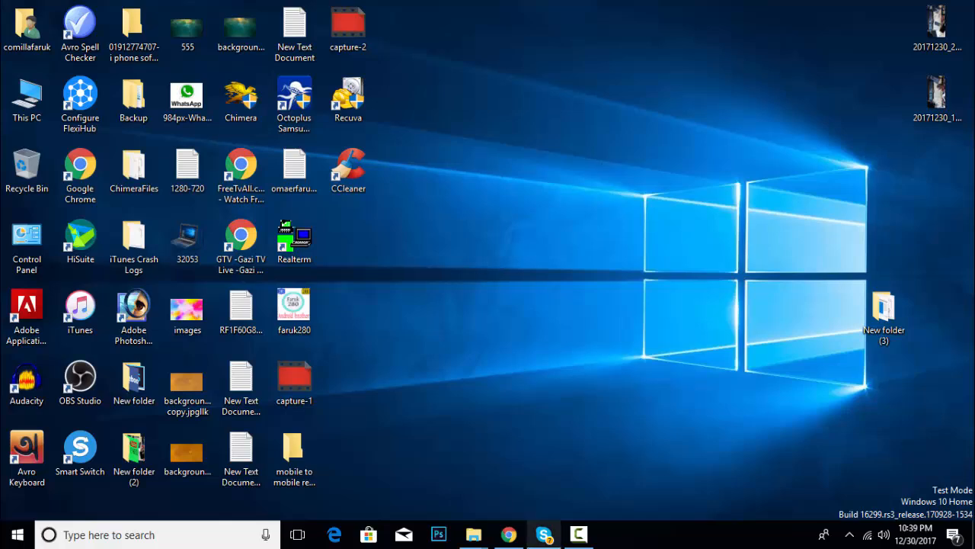
Switch to Chrome, open the Faruk 280 fan page from the Facebook home feed, and browse its posts
click(508, 534)
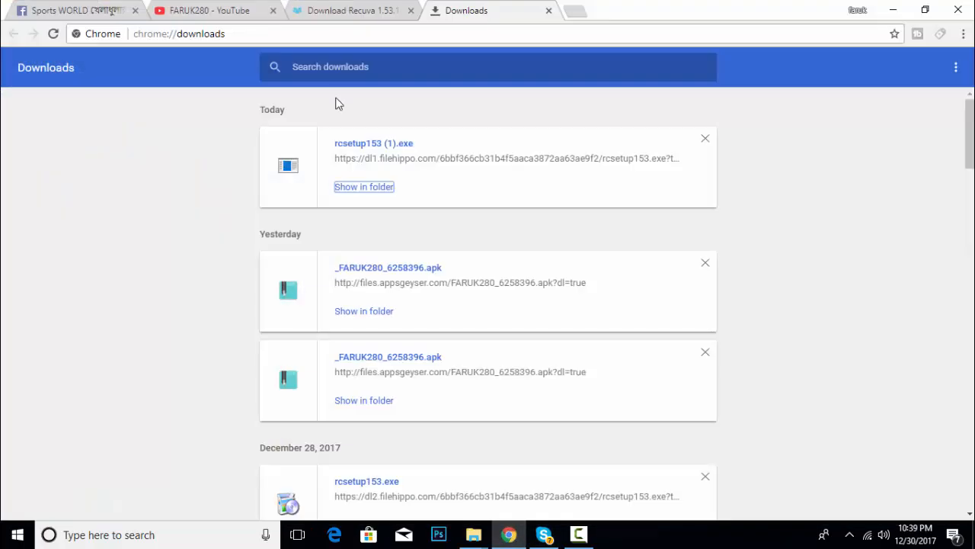
click(100, 9)
click(619, 62)
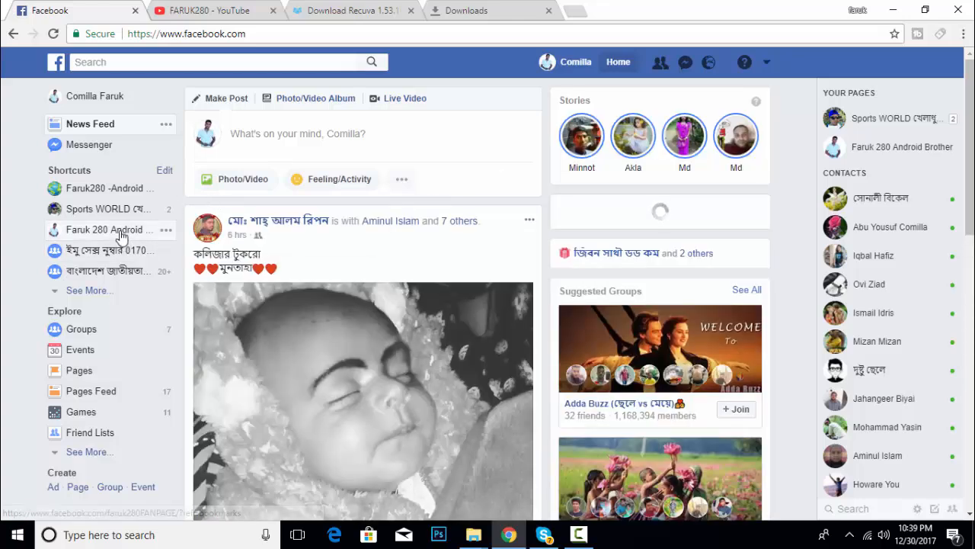
click(107, 229)
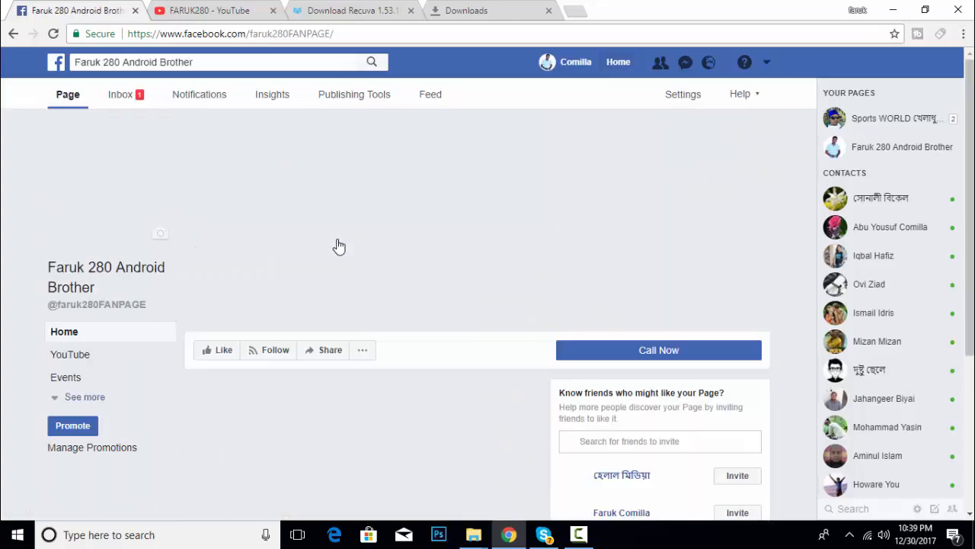
scroll(358, 314, down, 2)
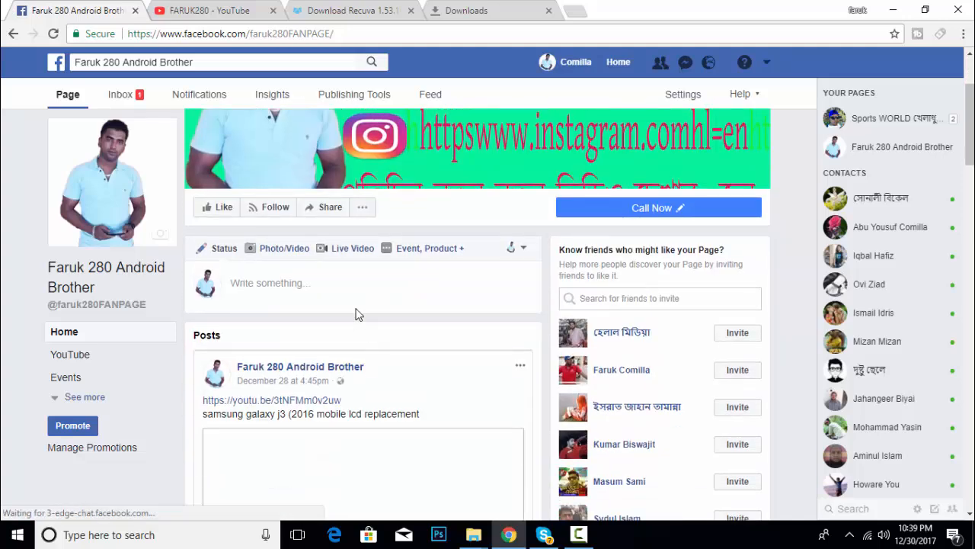
scroll(332, 320, down, 2)
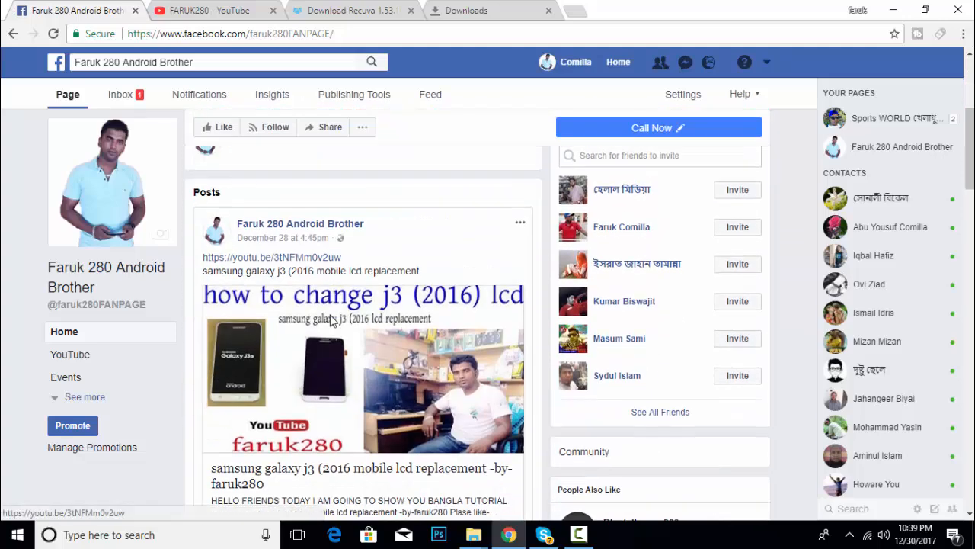
scroll(332, 320, up, 3)
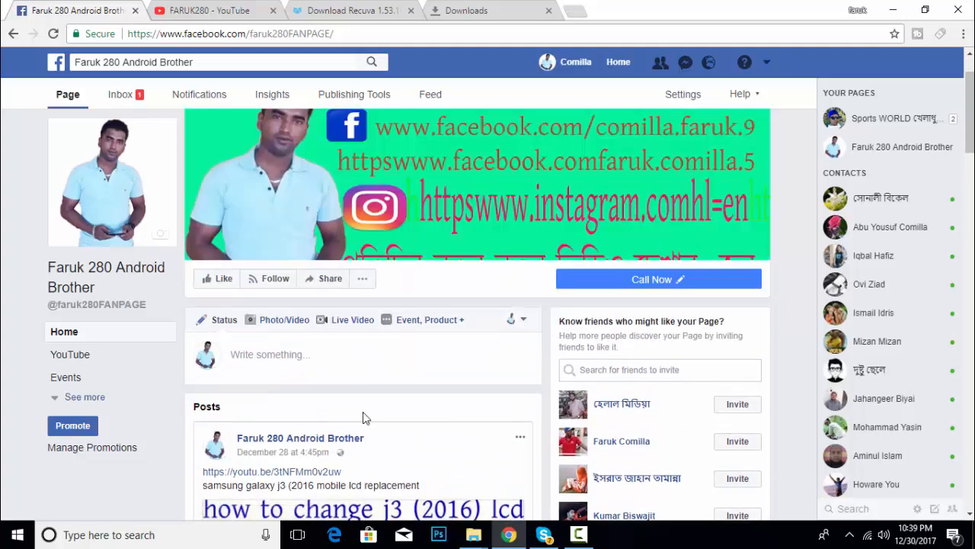